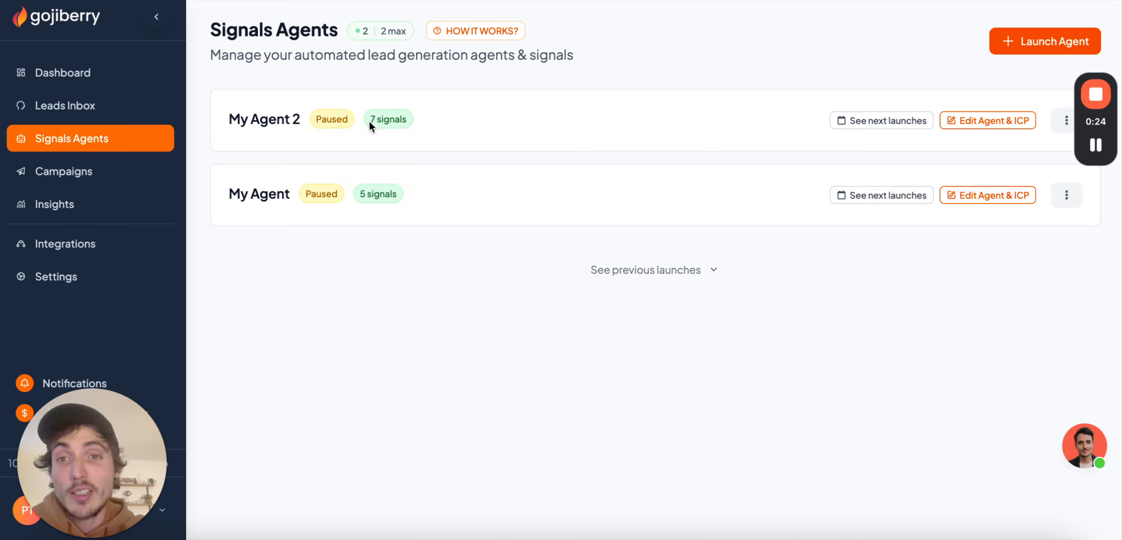
Check the signal counts of both agents and view the upcoming launches of My Agent 2
left_click_drag(369, 120, 413, 118)
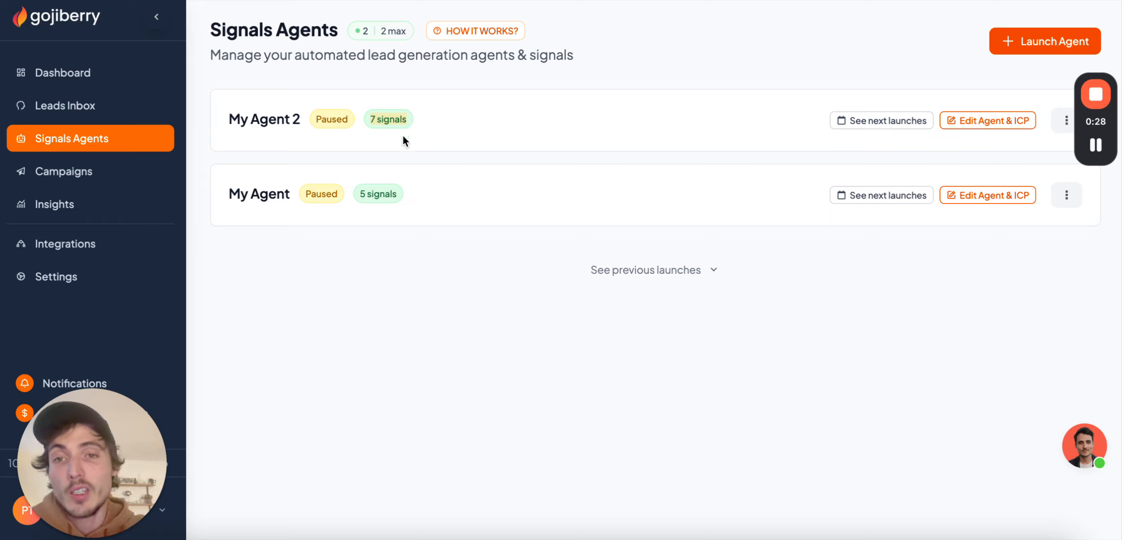
left_click_drag(358, 194, 403, 196)
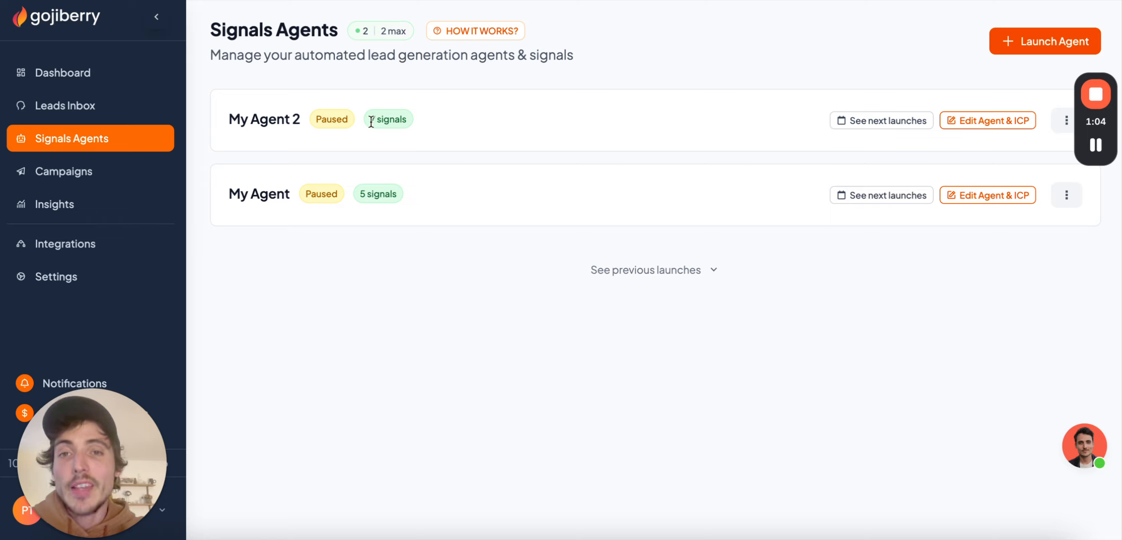
left_click(869, 120)
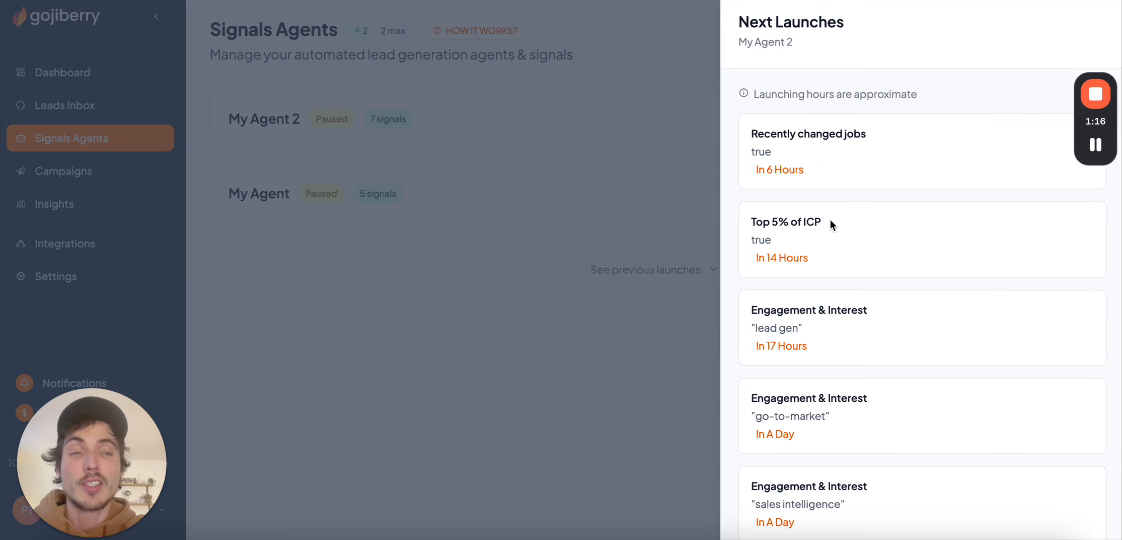
left_click(619, 246)
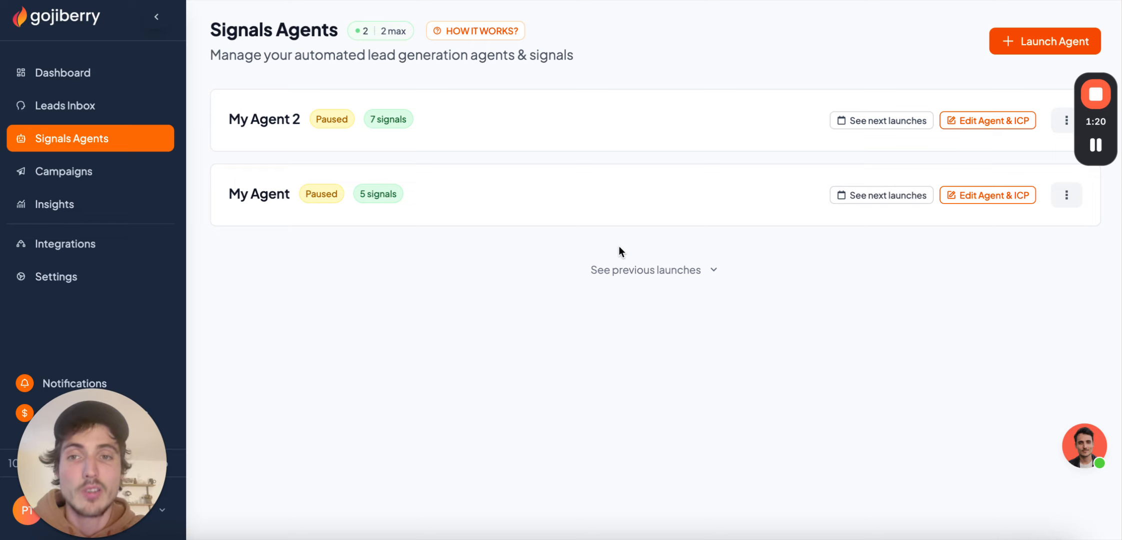
View the previous agent launches and examine the analyzed and created results of My Agent 2's "Recently changed jobs" launch
left_click(645, 271)
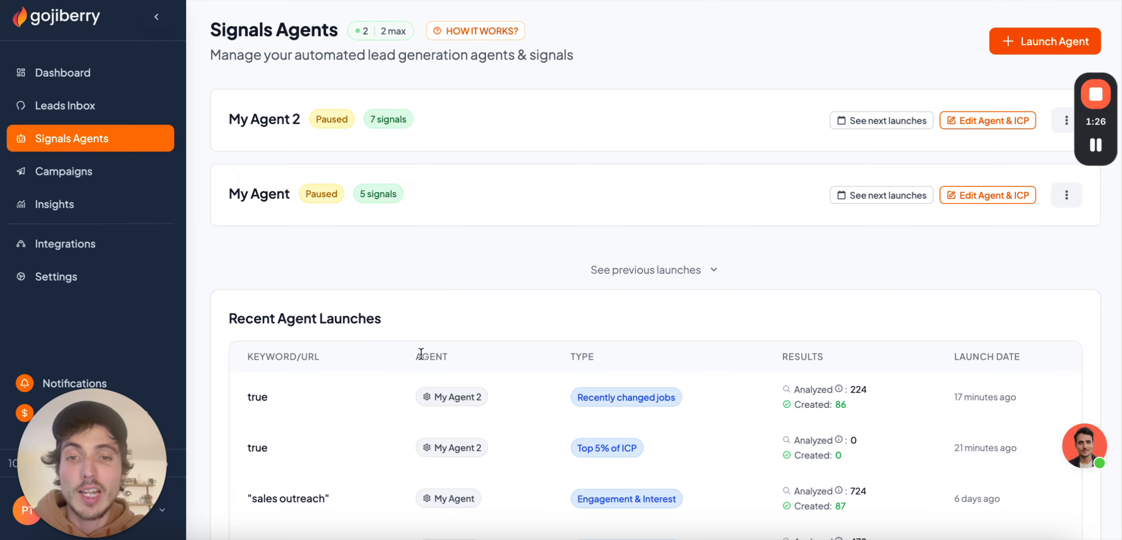
left_click_drag(433, 395, 493, 395)
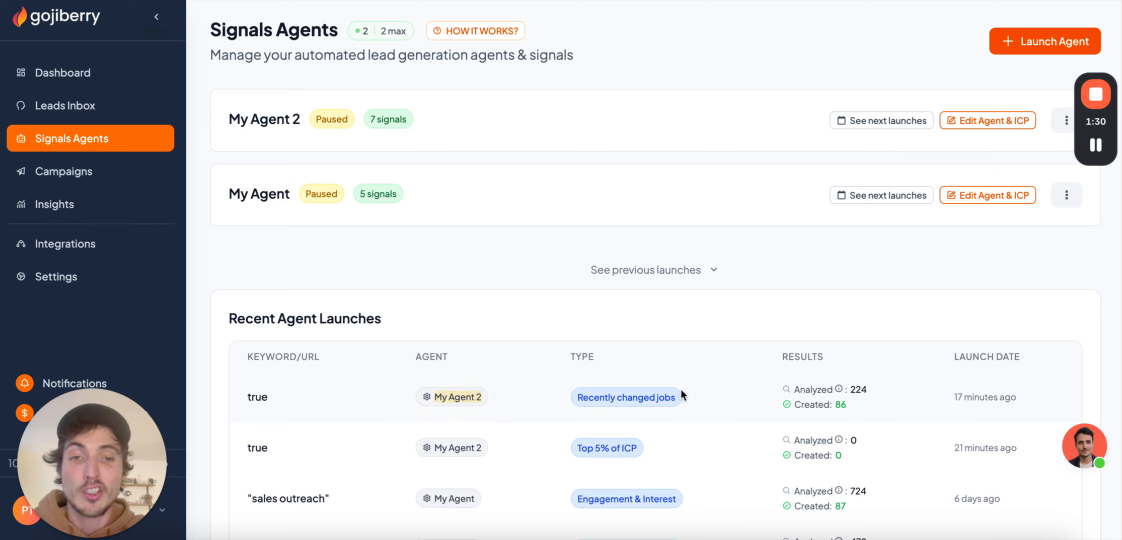
left_click_drag(850, 389, 880, 387)
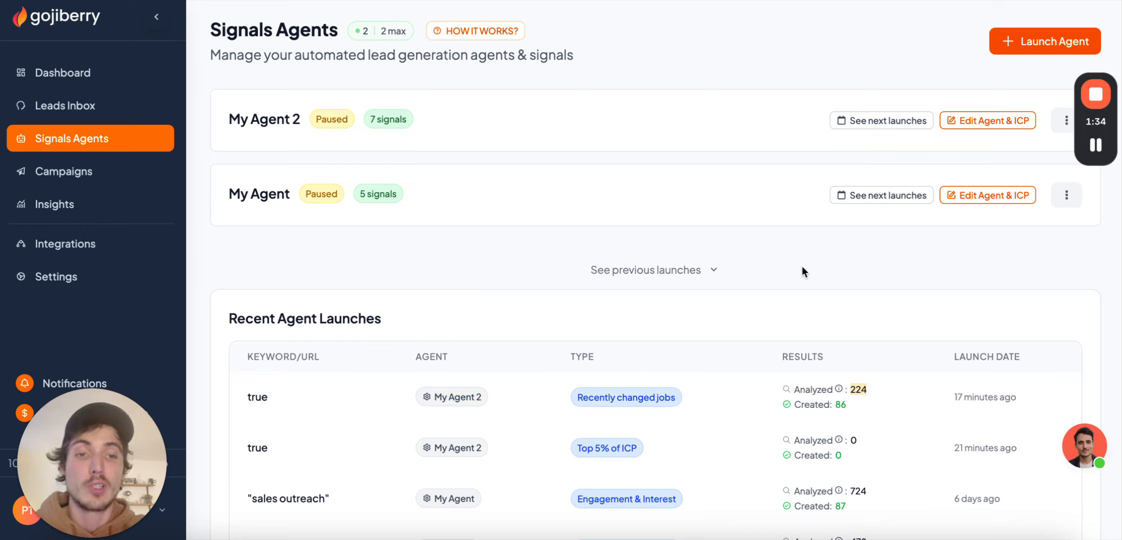
double_click(846, 403)
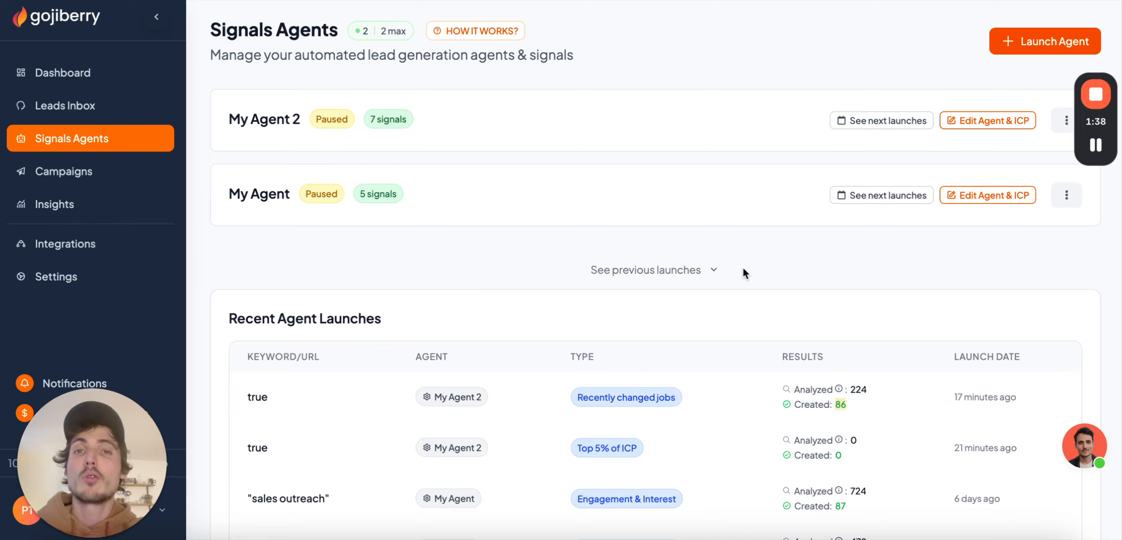
left_click(691, 274)
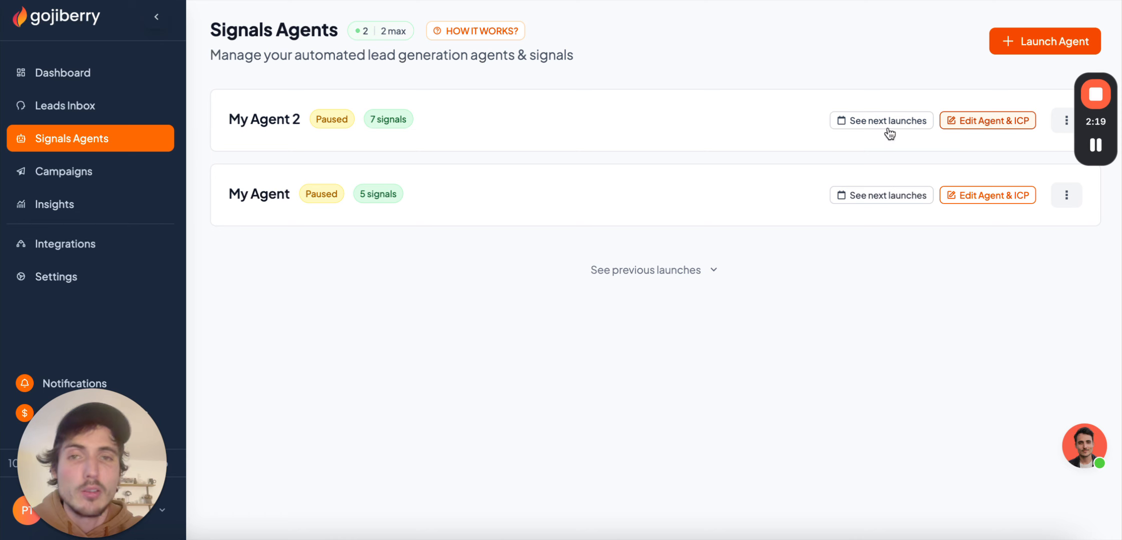
Open My Agent 2 for editing and review its ideal customer profile settings
left_click(268, 119)
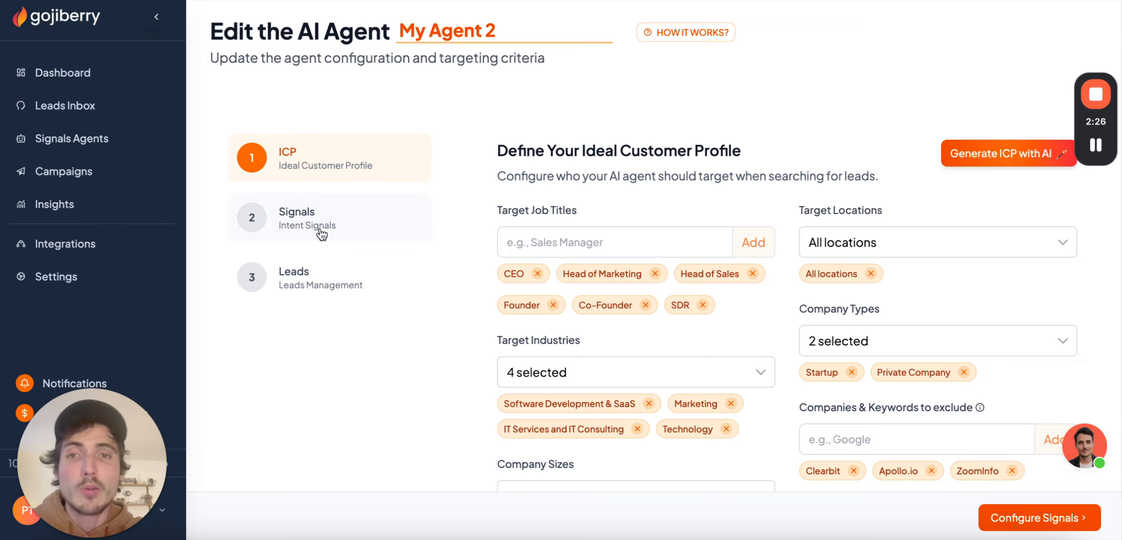
scroll(322, 235, "down", 1)
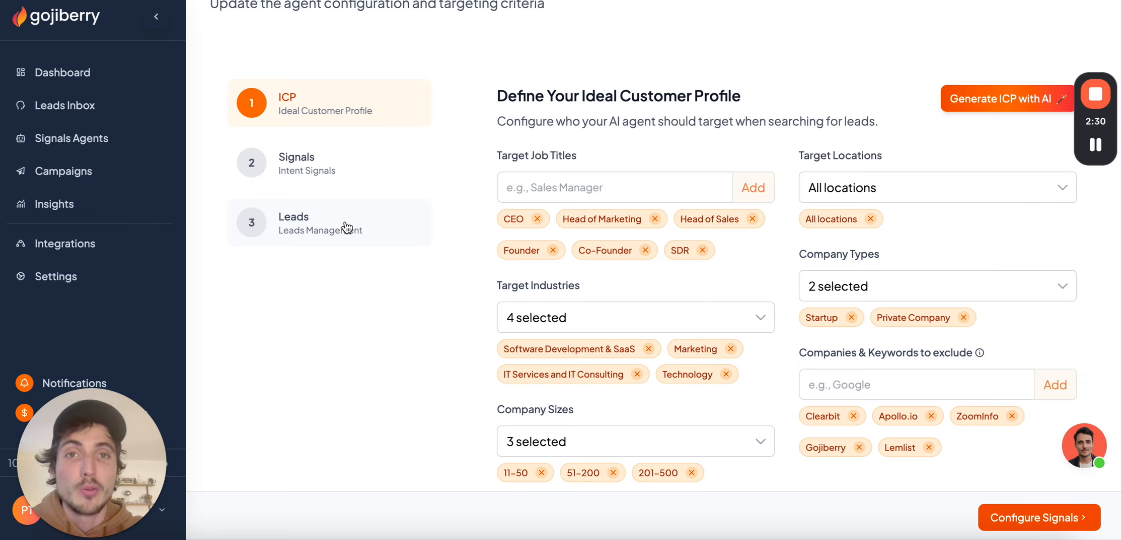
scroll(353, 272, "up", 1)
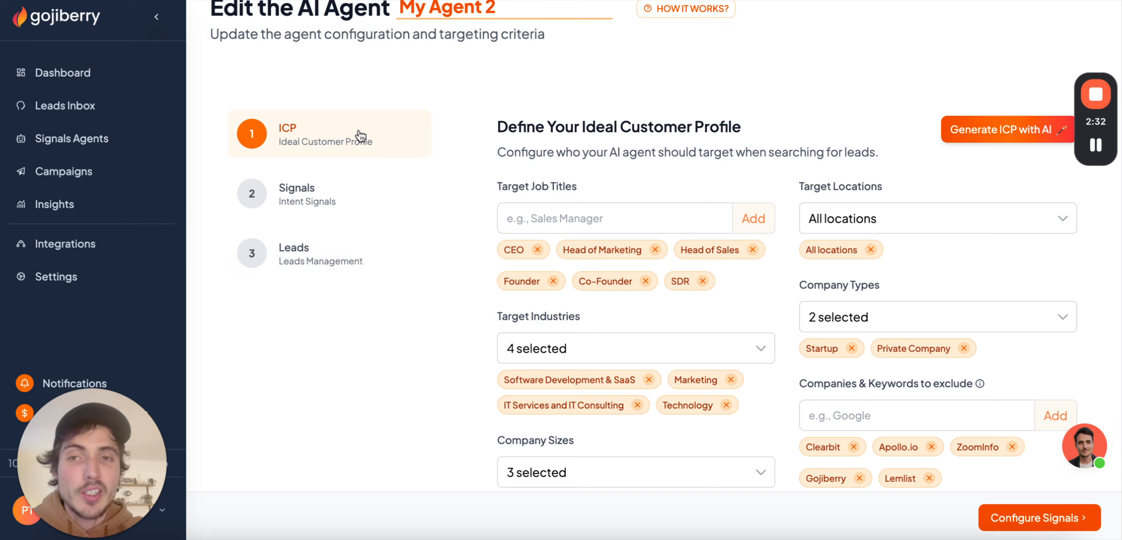
scroll(497, 183, "down", 2)
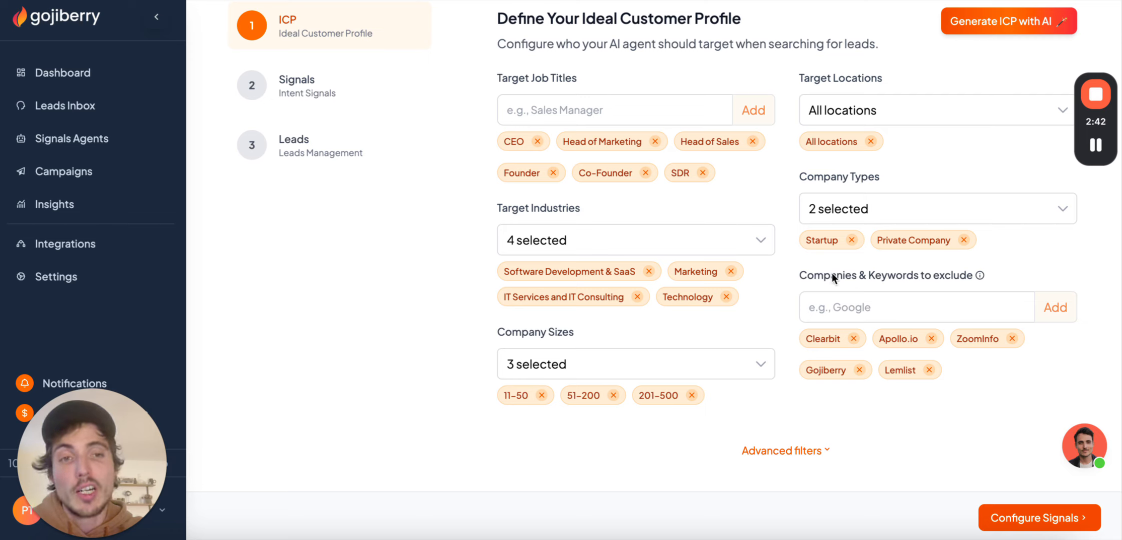
Add "agency", "agencies" and "freelancers" to the companies and keywords to exclude
left_click_drag(791, 271, 990, 275)
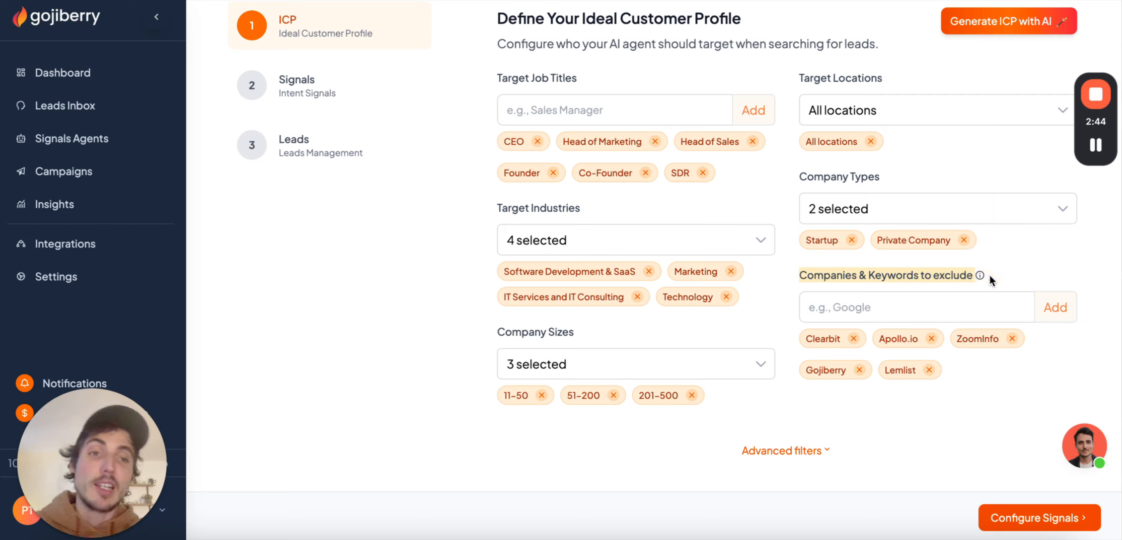
left_click(857, 308)
type("agency")
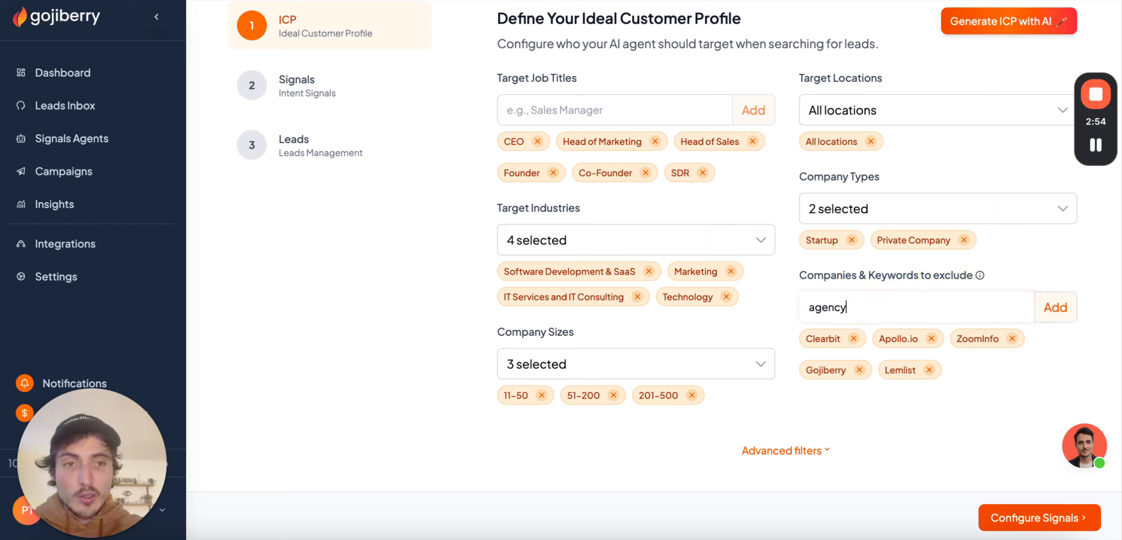
key("Return")
type("agencies")
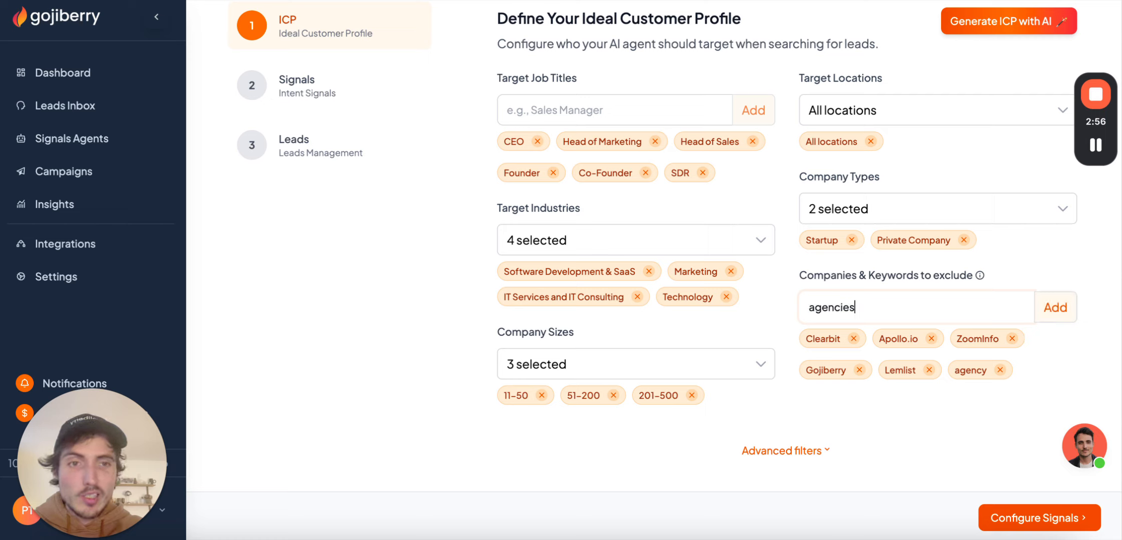
key("Return")
type("freelancers")
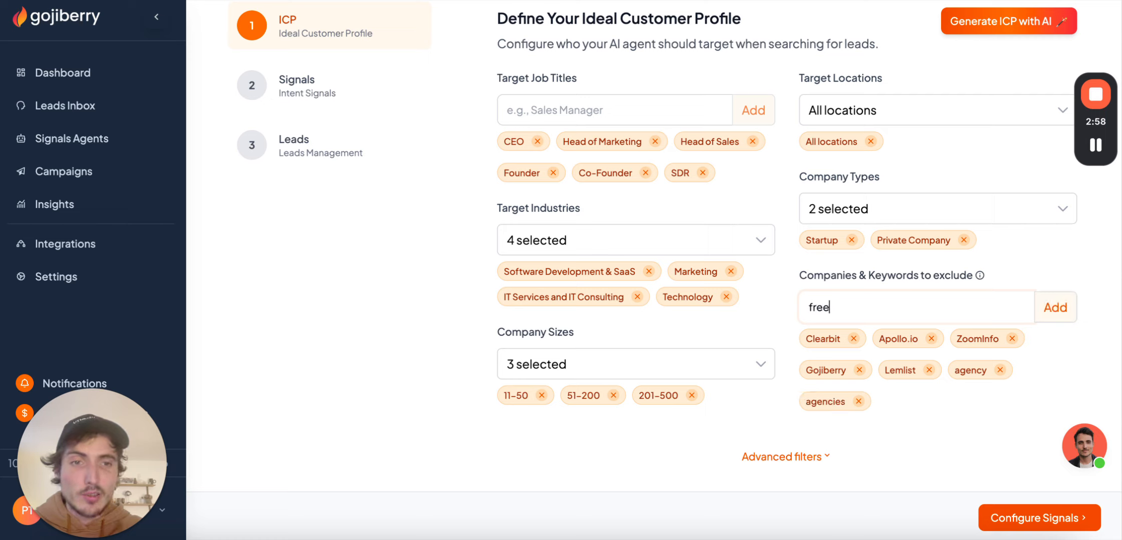
key("Return")
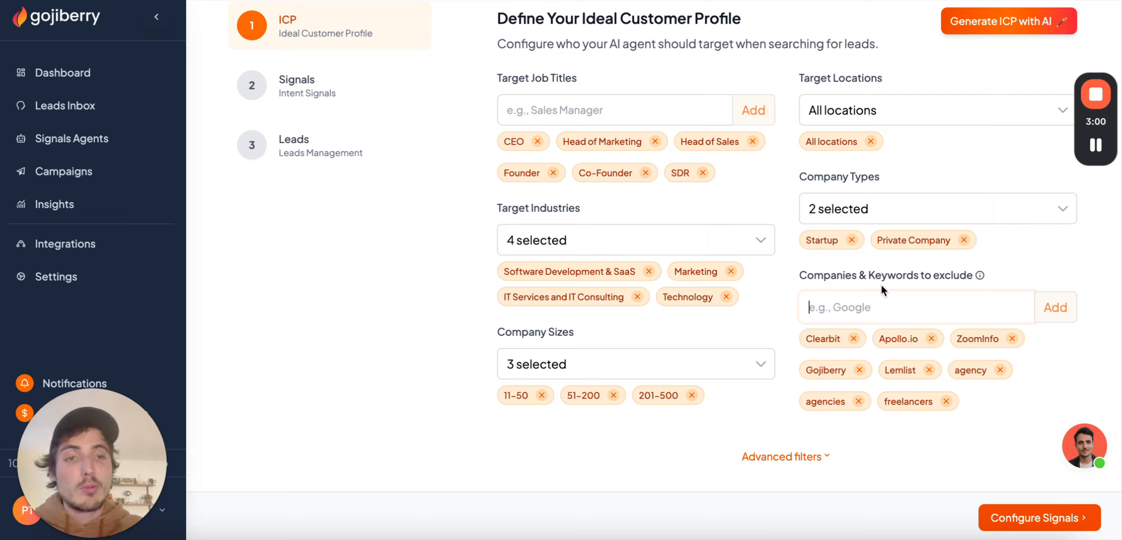
Remove "freelancers", "agencies" and "agency" from the excluded companies and keywords
left_click(947, 401)
left_click(858, 401)
left_click(999, 370)
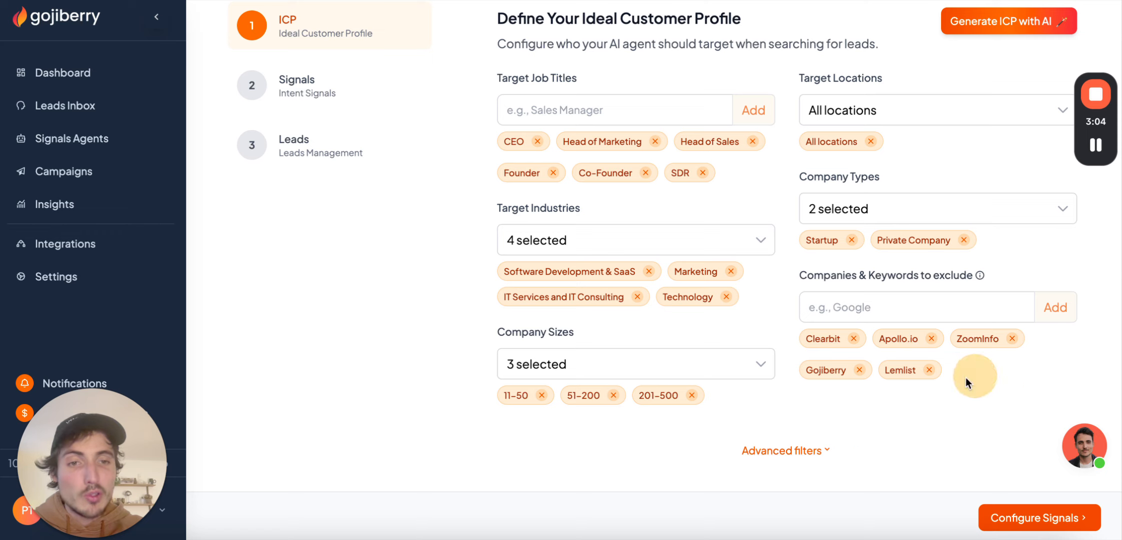
Expand the advanced filters and switch the exclusion of service providers, freelancers and consultants on and off again
left_click(795, 450)
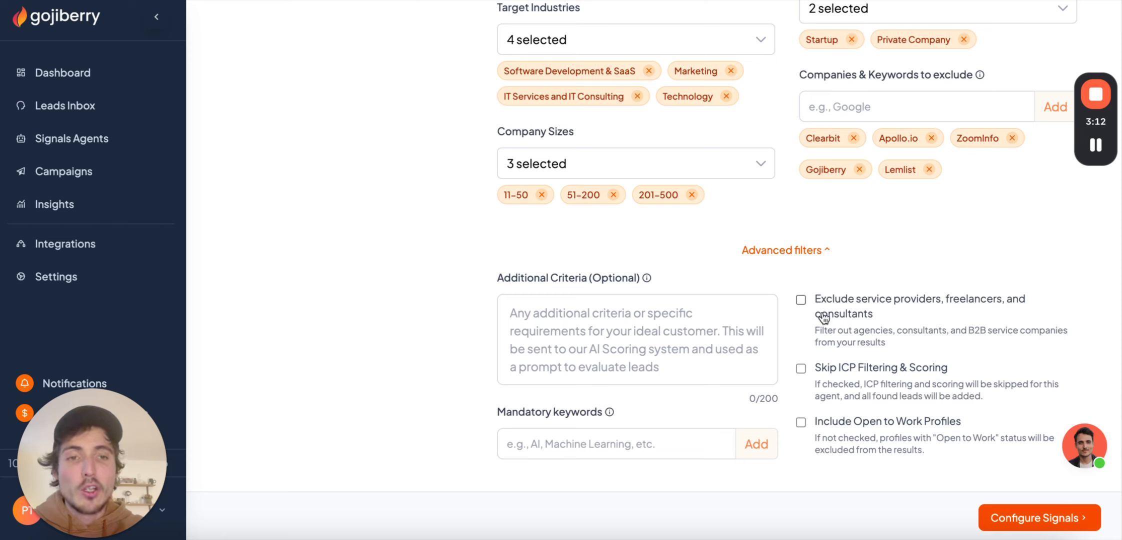
left_click(801, 299)
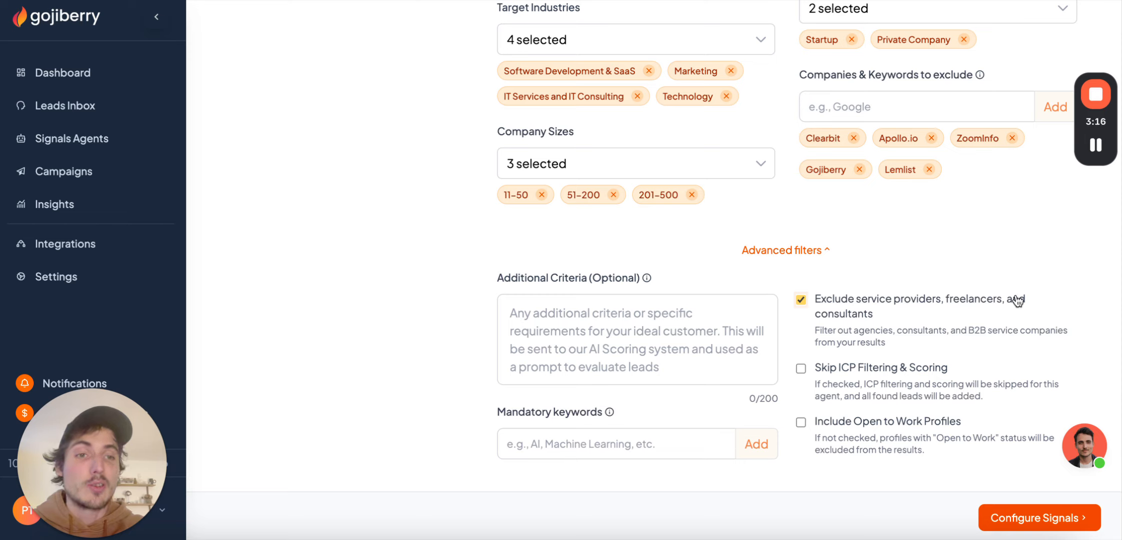
left_click(801, 299)
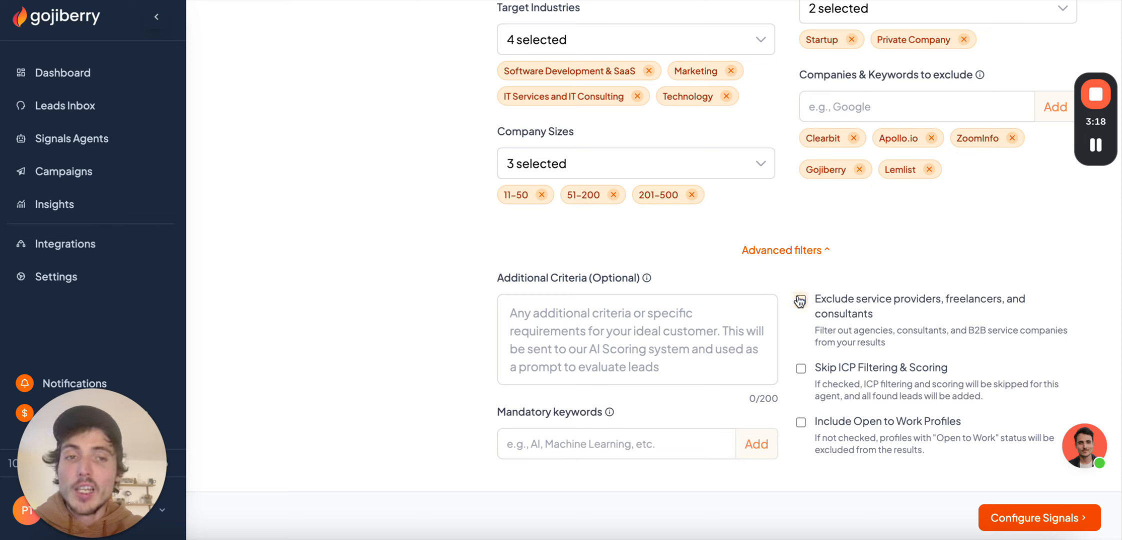
Add "AI" as a mandatory keyword in the advanced filters and remove it again
scroll(871, 268, "up", 7)
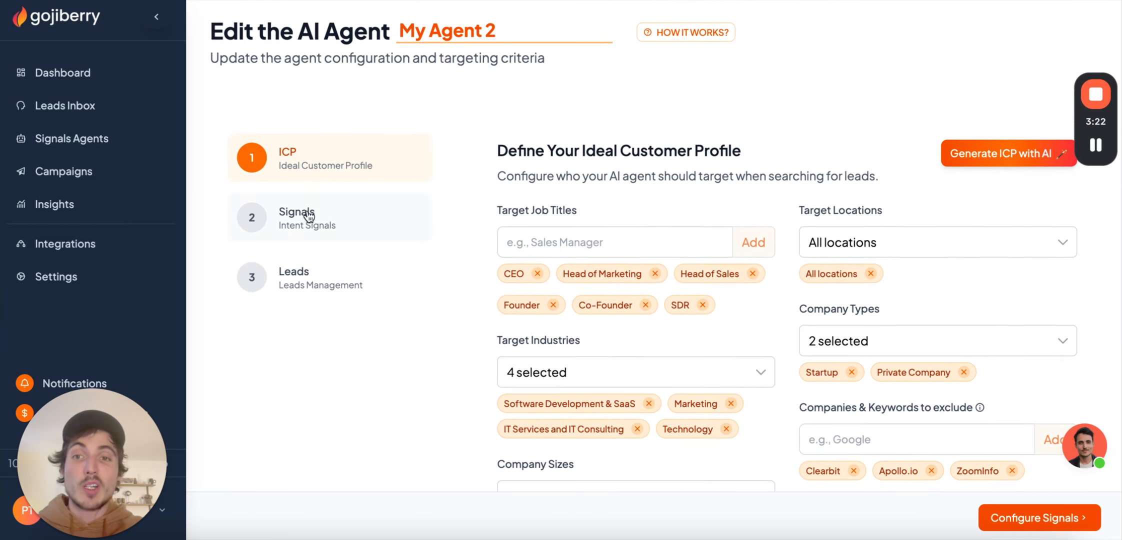
scroll(669, 240, "down", 7)
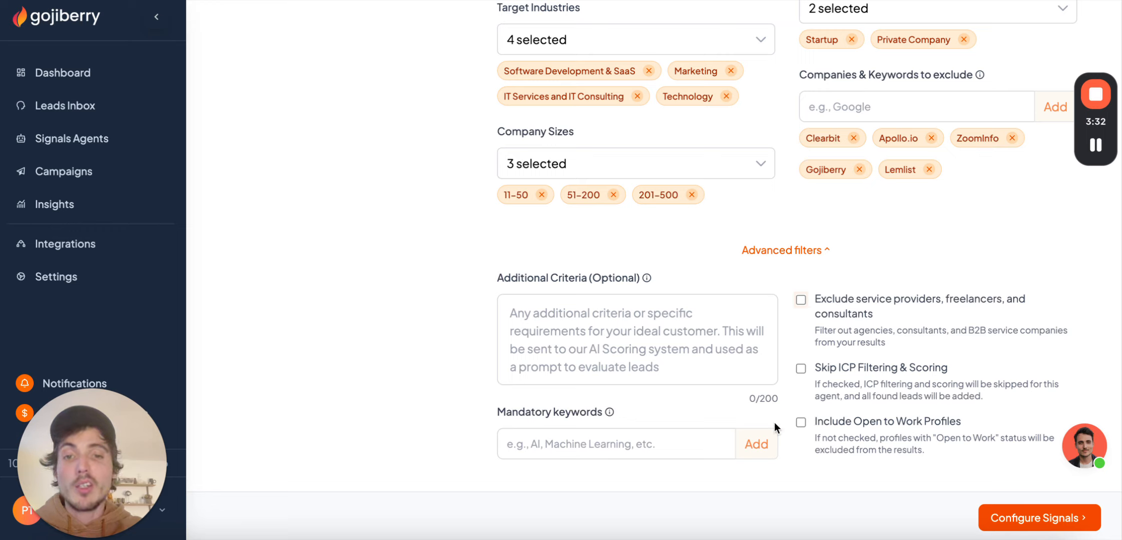
left_click(618, 450)
type("AI")
key("Return")
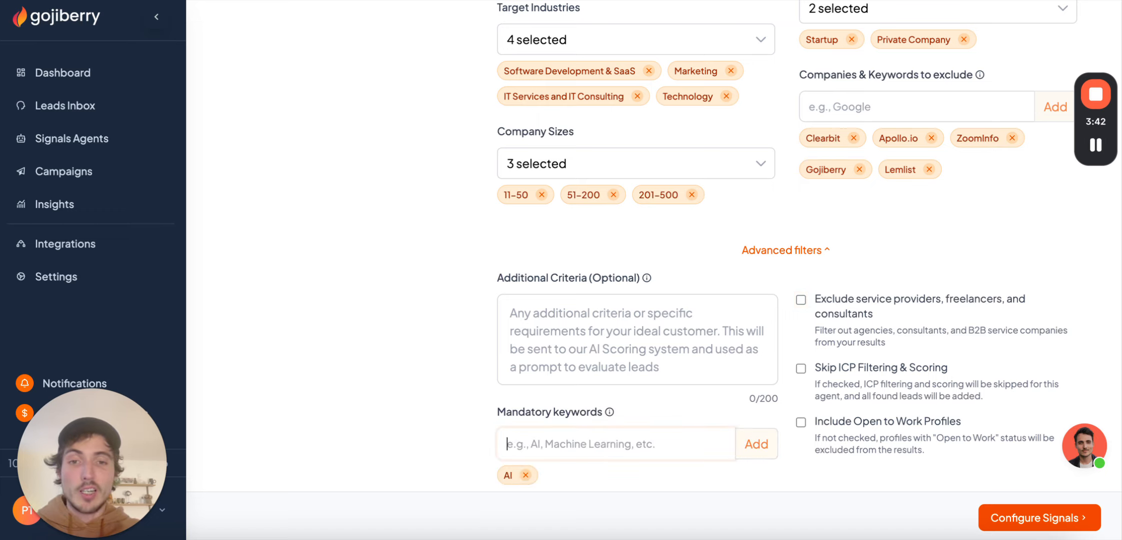
scroll(628, 374, "down", 1)
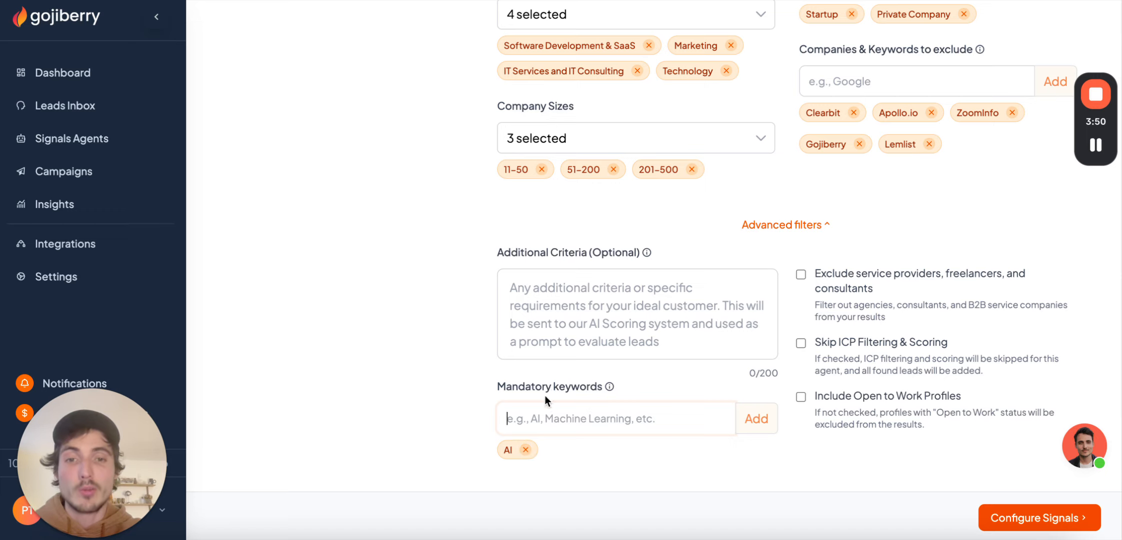
left_click(526, 449)
Write "only focus on leads that are in software, so look for keywords like "software", "saas",..." as additional criteria and clear the text again
scroll(562, 421, "up", 2)
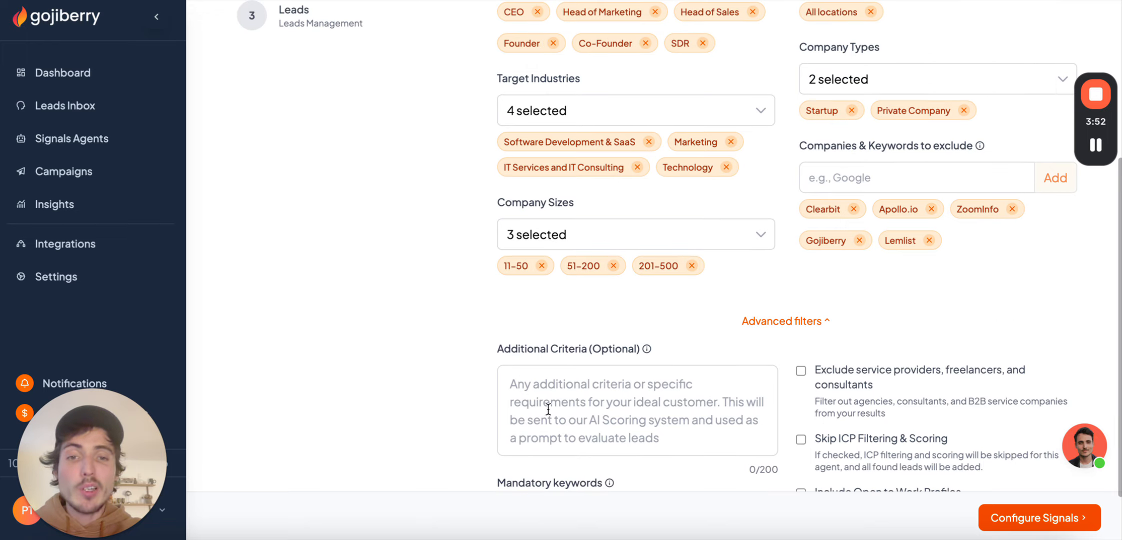
left_click(564, 384)
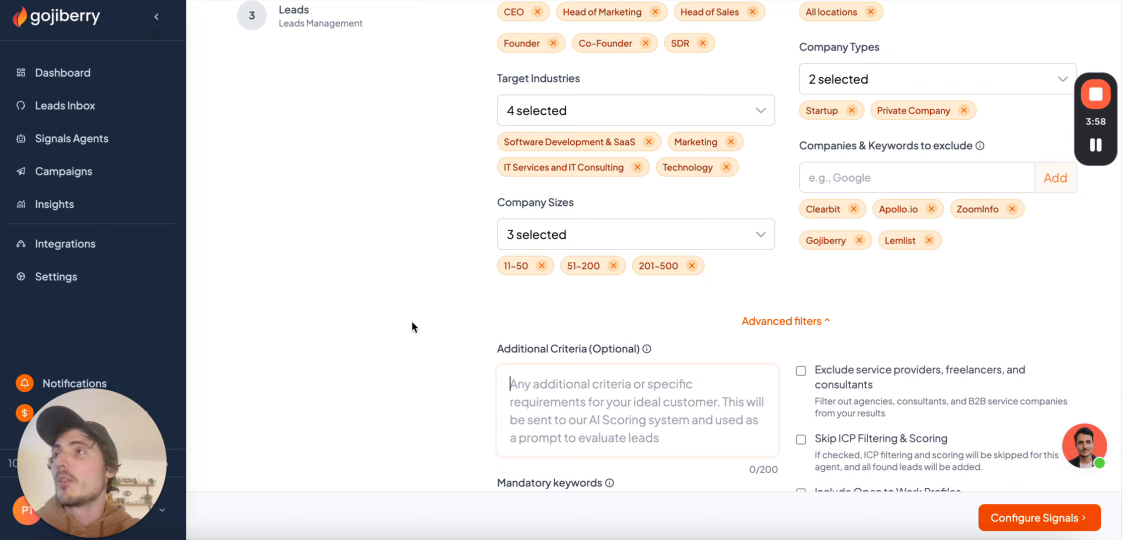
type("on")
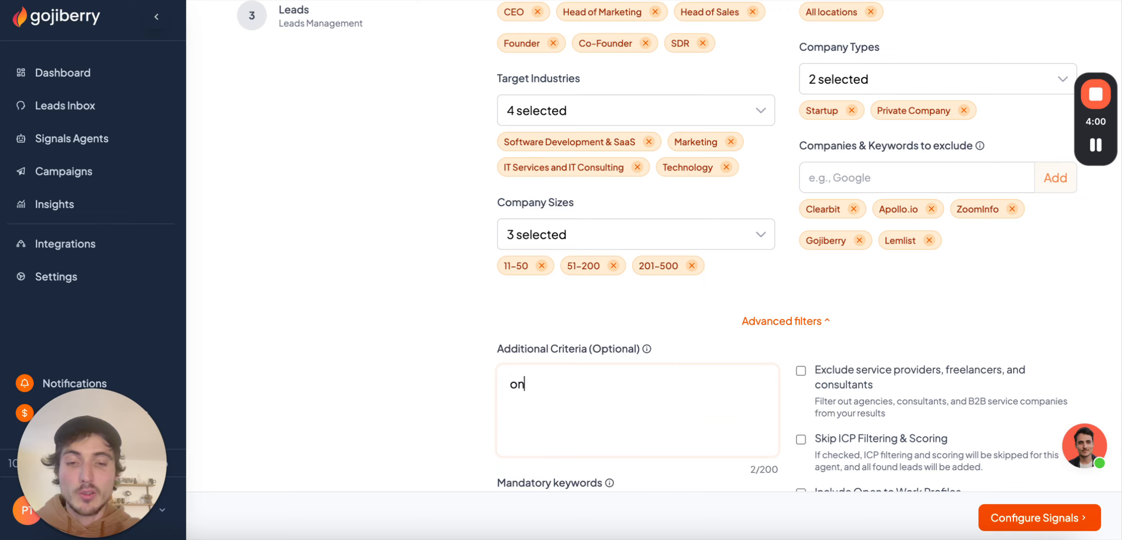
type("ly focus on leads tht ai")
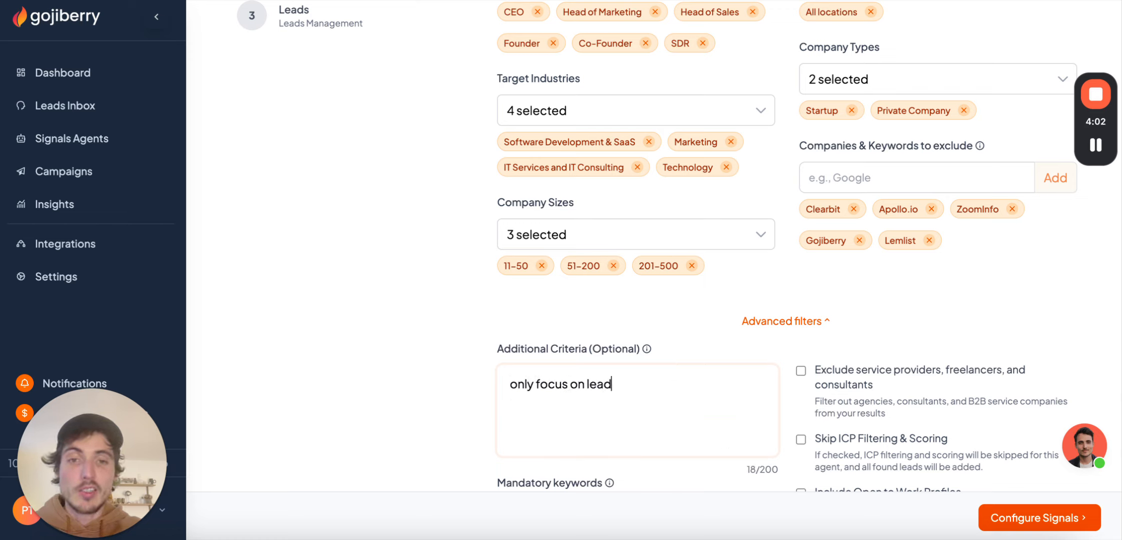
key("BackSpace")
key("BackSpace")
key("BackSpace")
key("BackSpace")
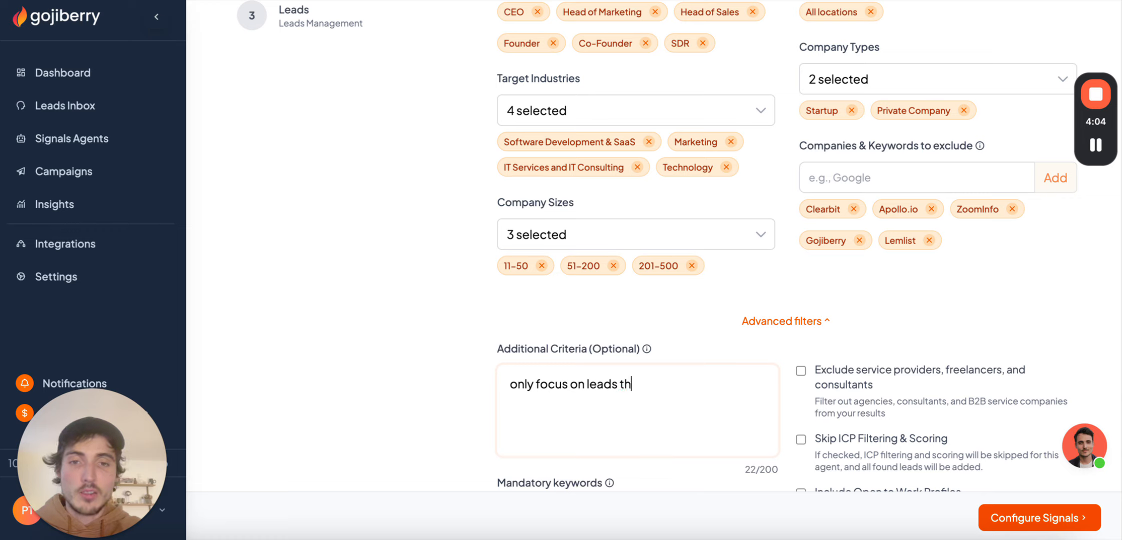
type("are in")
key("BackSpace")
key("BackSpace")
key("BackSpace")
key("BackSpace")
key("BackSpace")
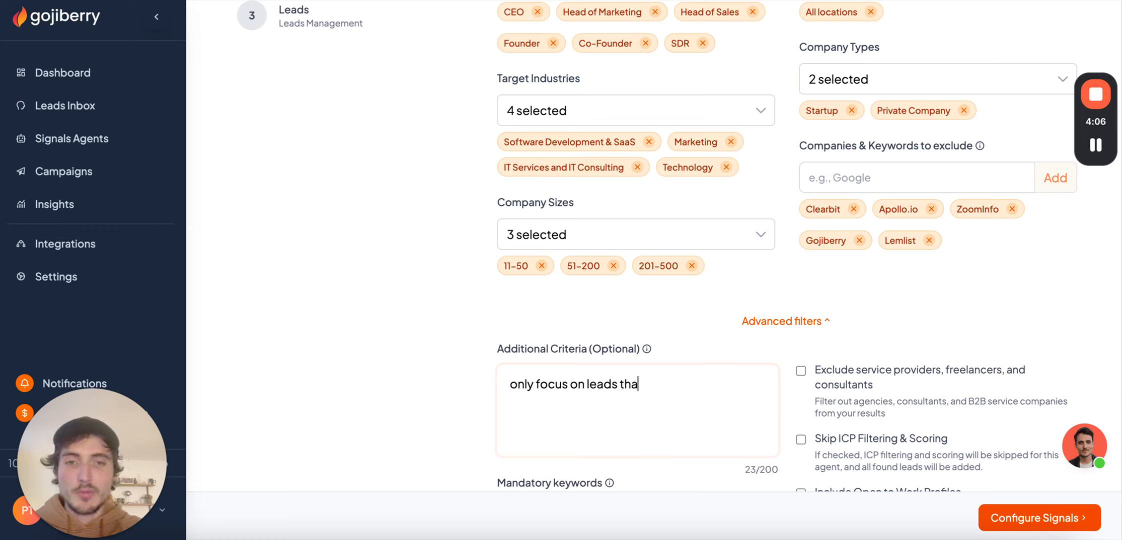
type("t are in softw")
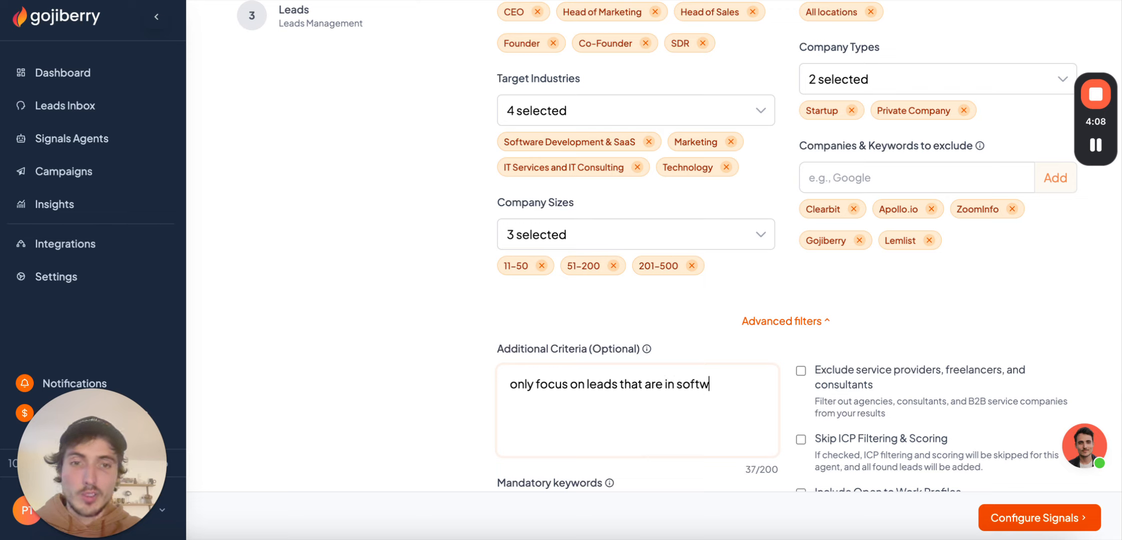
type("are, so look for ")
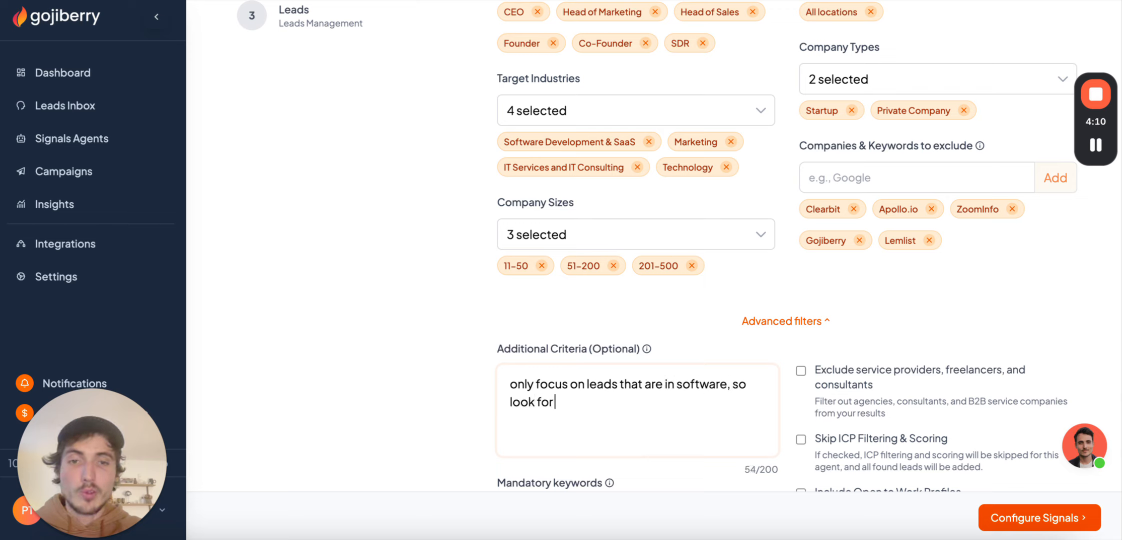
type("keywords like \"sof")
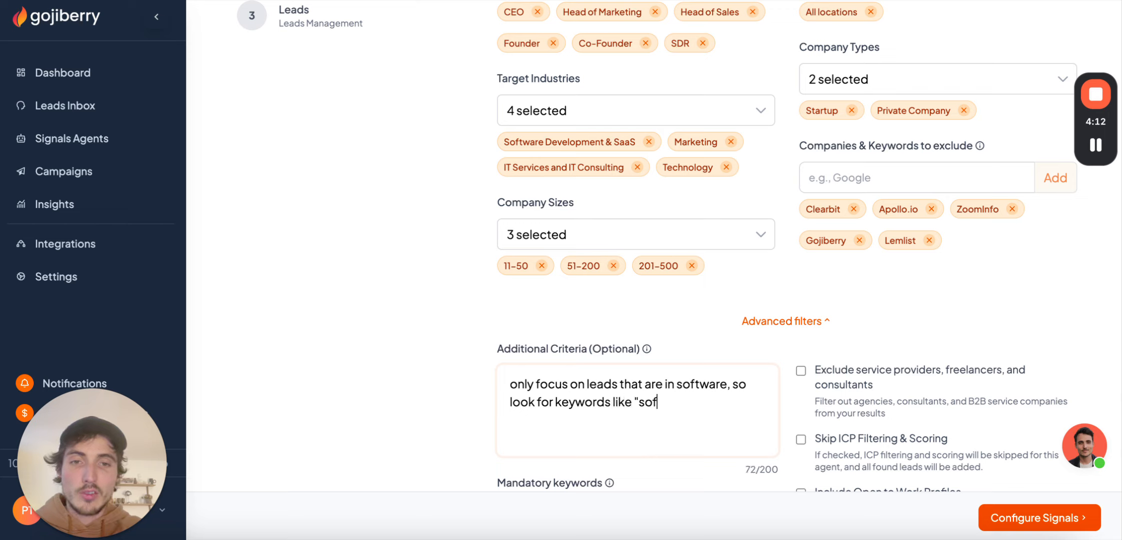
type("tware\", \"saas\",...")
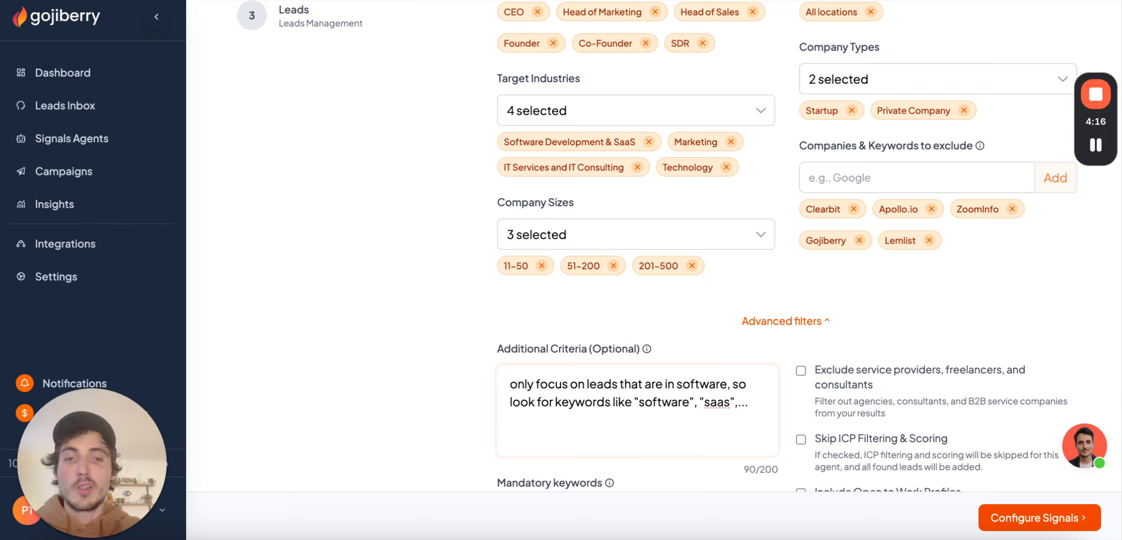
key("ctrl+a")
key("BackSpace")
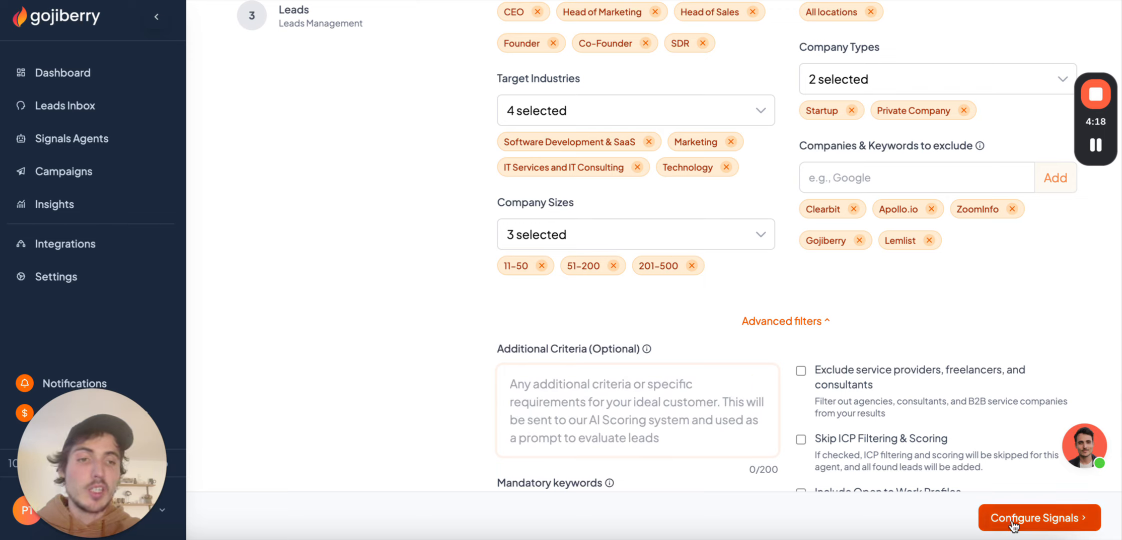
Continue to the intent signals configuration, look ahead at the leads management settings and return to the signals
left_click(1040, 519)
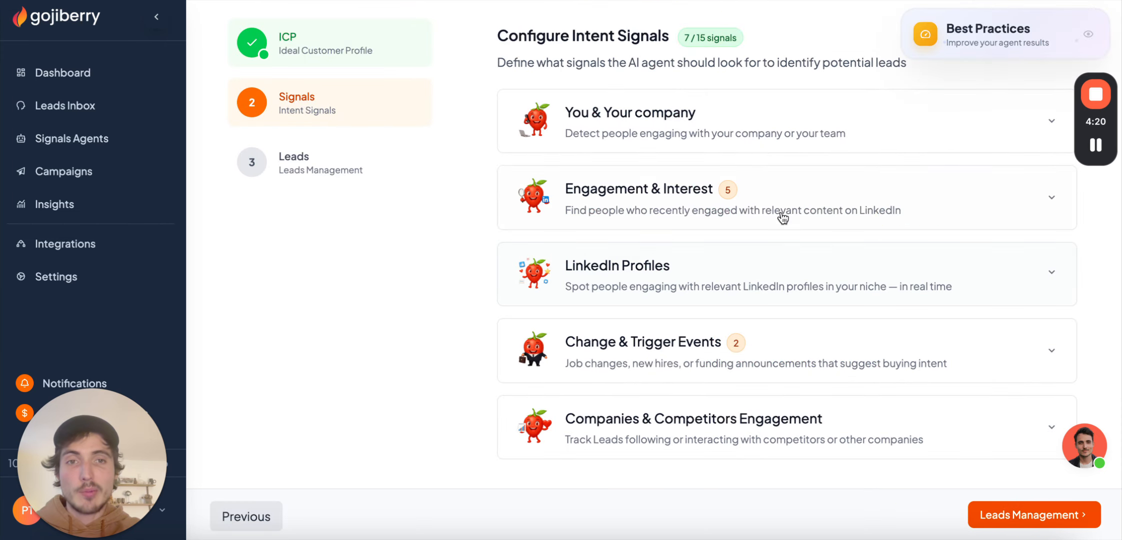
left_click(1030, 515)
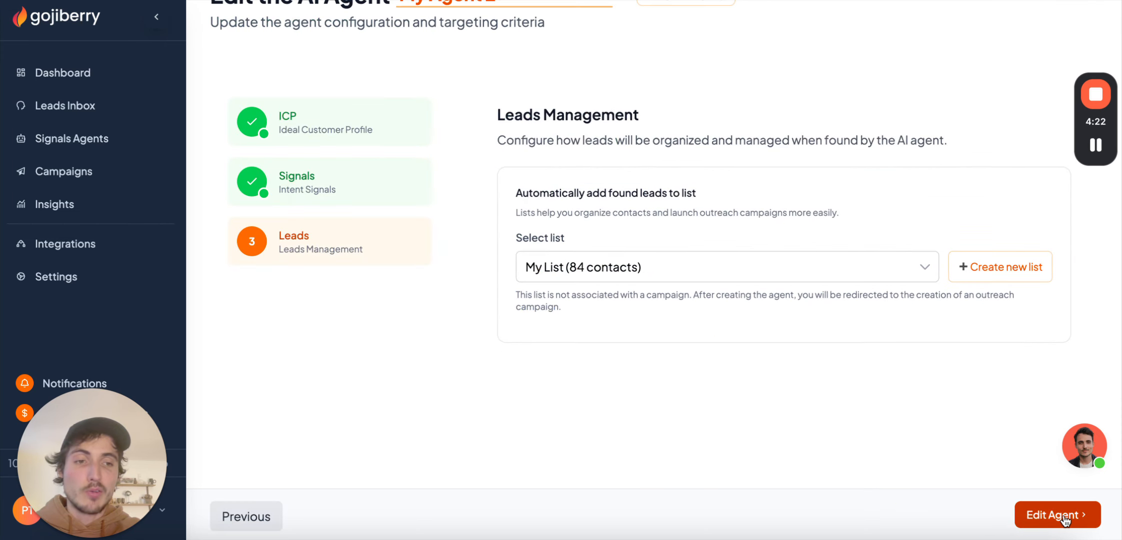
left_click(357, 186)
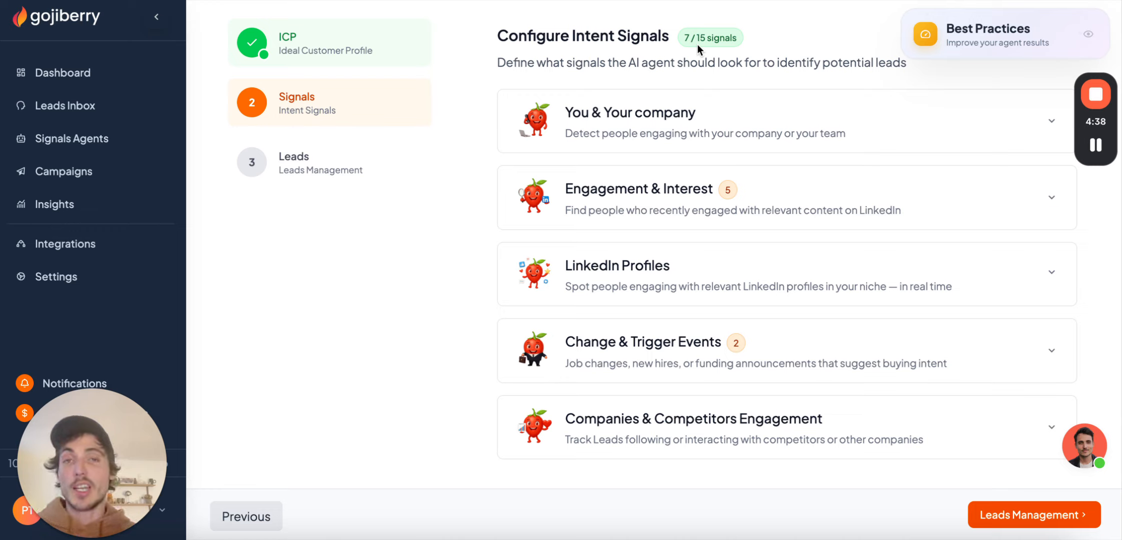
Expand the You & Your company signals and review the company LinkedIn page and personal LinkedIn profile settings
left_click(694, 121)
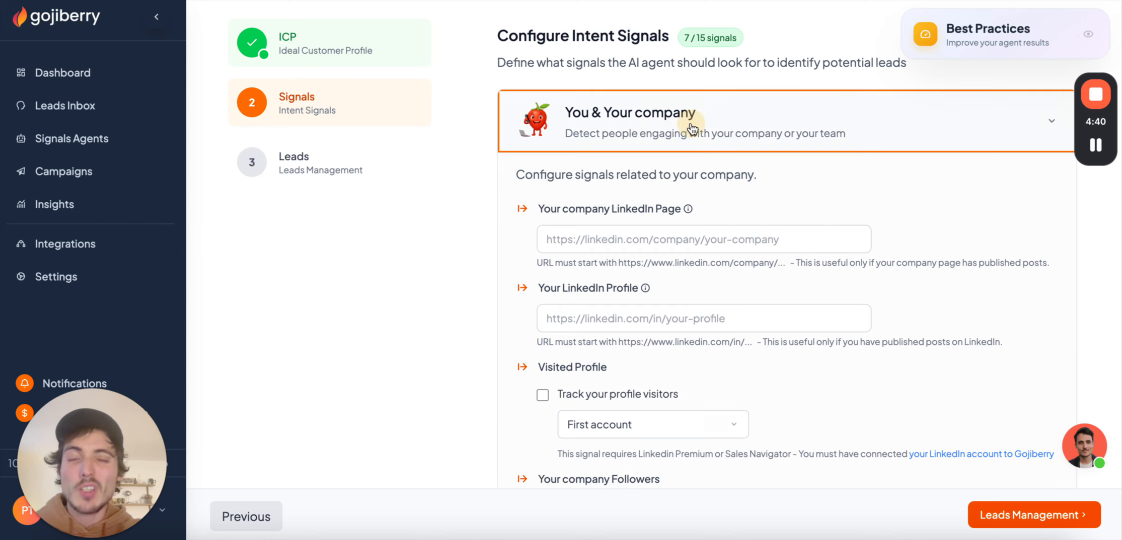
scroll(653, 233, "down", 2)
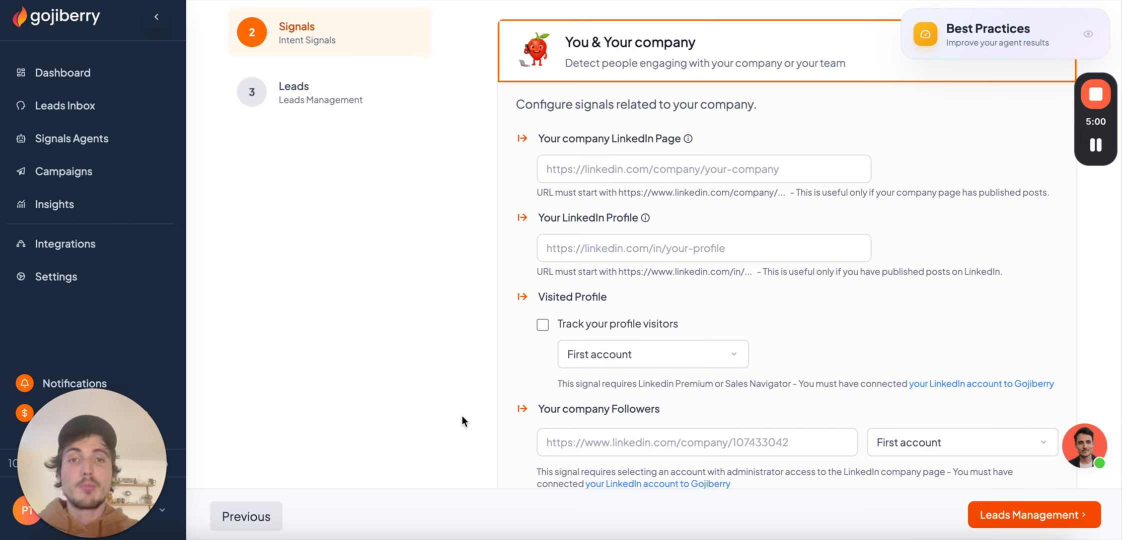
left_click(669, 163)
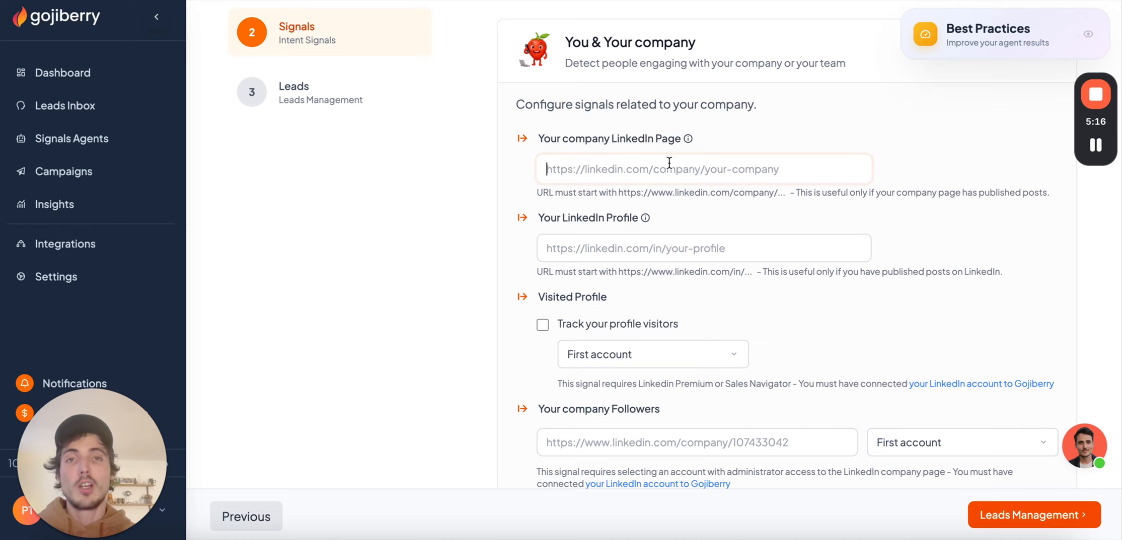
scroll(668, 163, "up", 2)
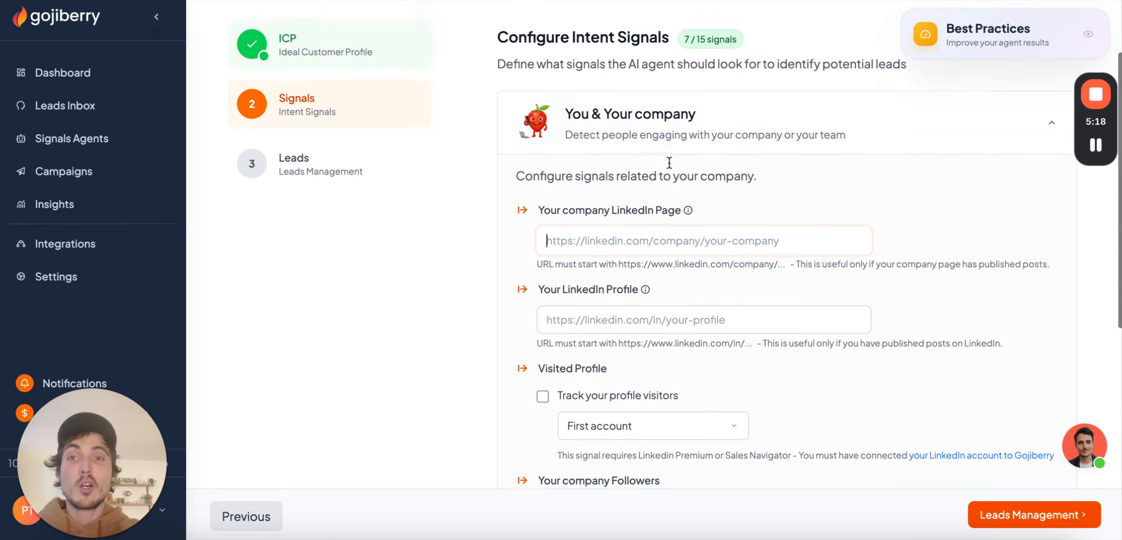
scroll(669, 163, "up", 1)
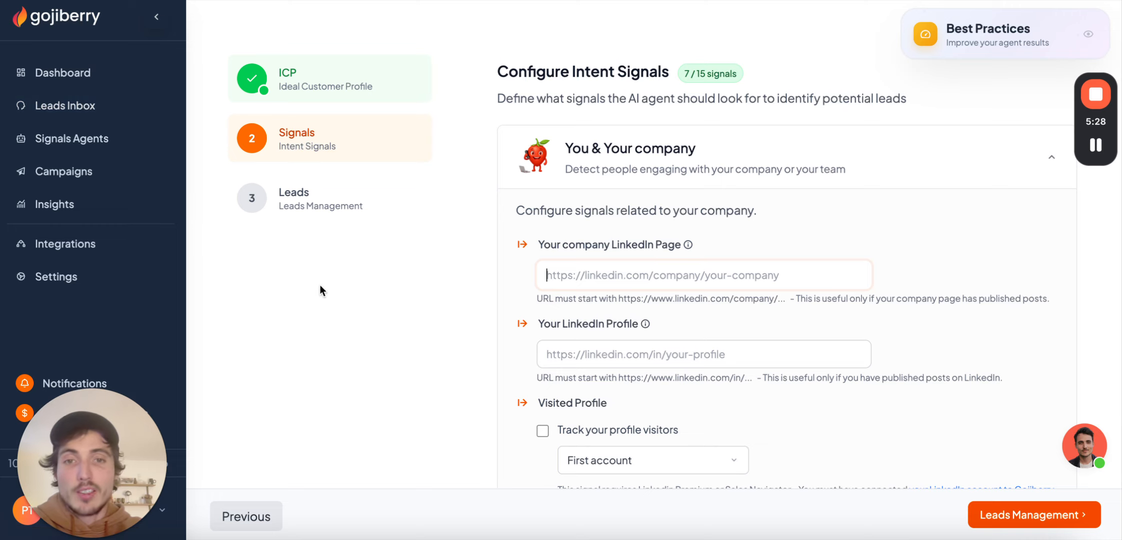
scroll(592, 282, "down", 3)
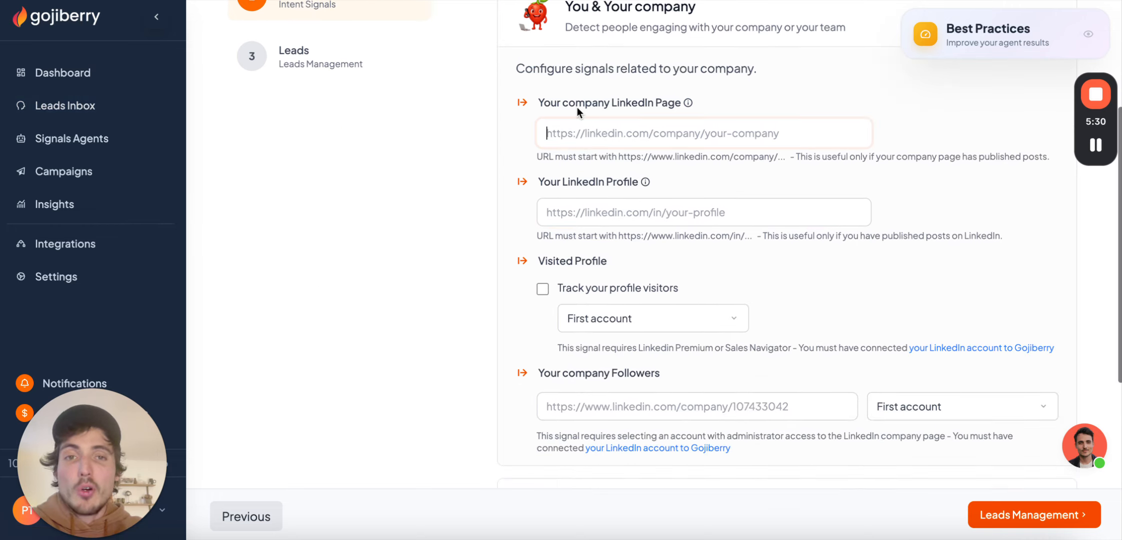
left_click_drag(535, 102, 722, 105)
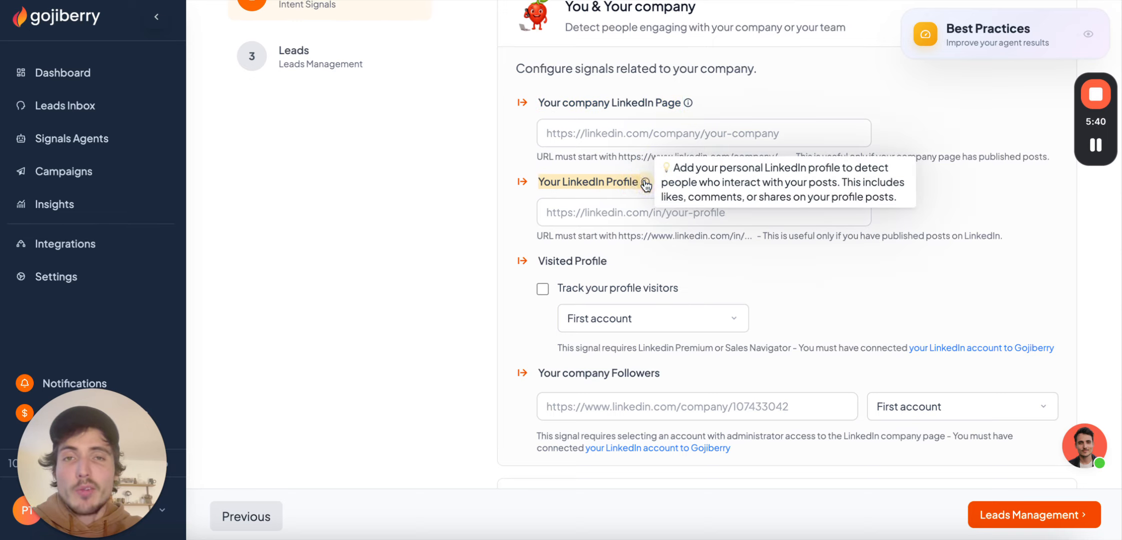
Examine the Visited Profile signal and the accounts offered for tracking profile visitors, without selecting one
scroll(621, 204, "down", 1)
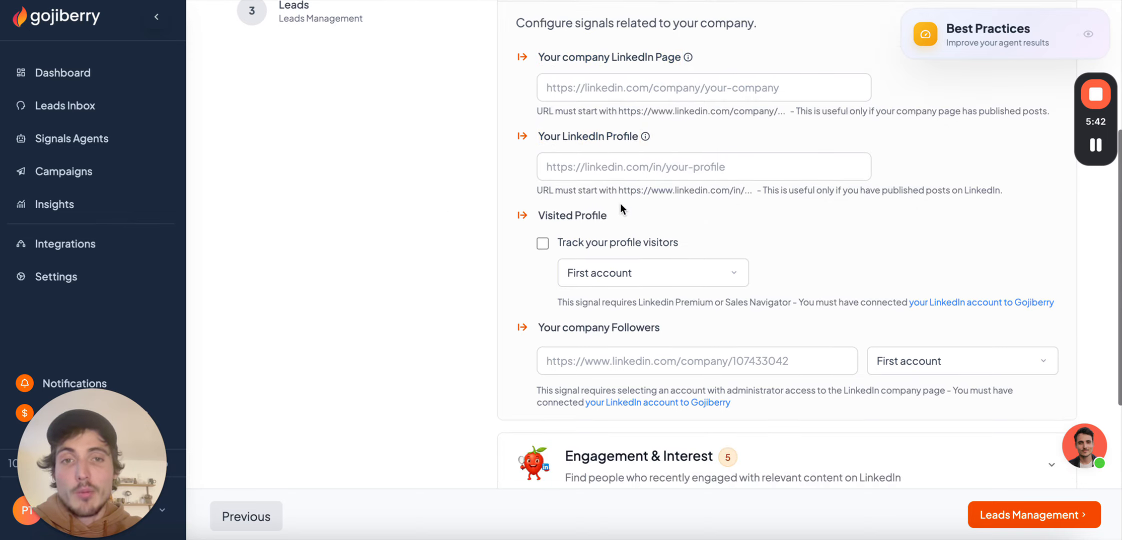
left_click_drag(616, 182, 532, 179)
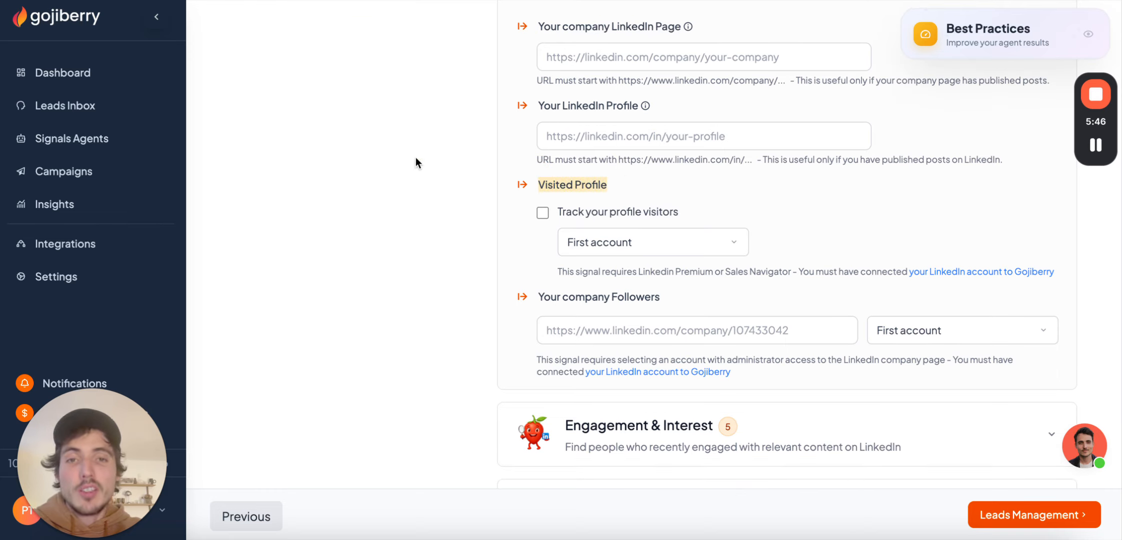
scroll(416, 158, "down", 1)
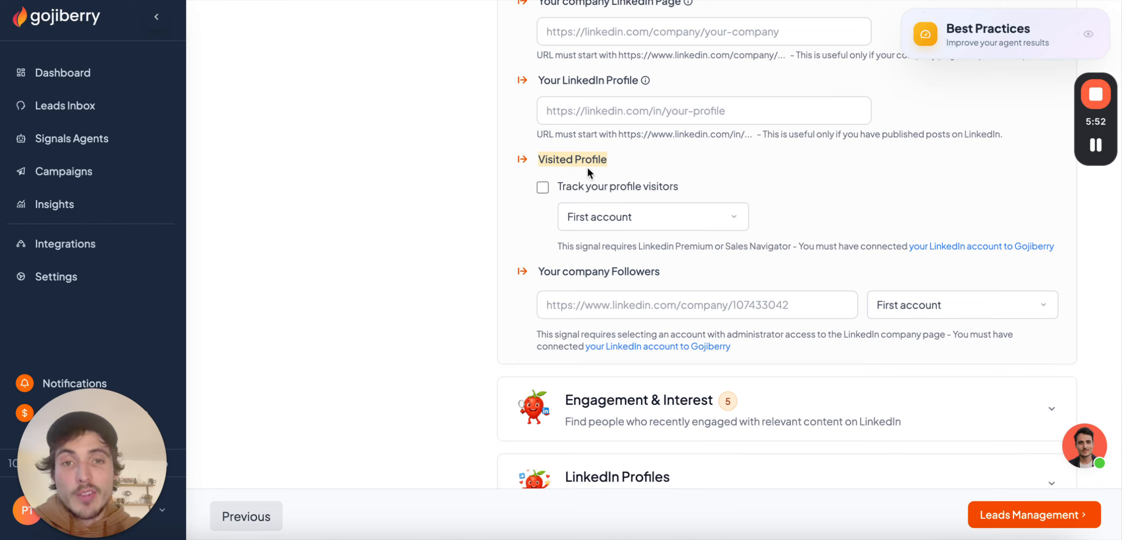
left_click(577, 217)
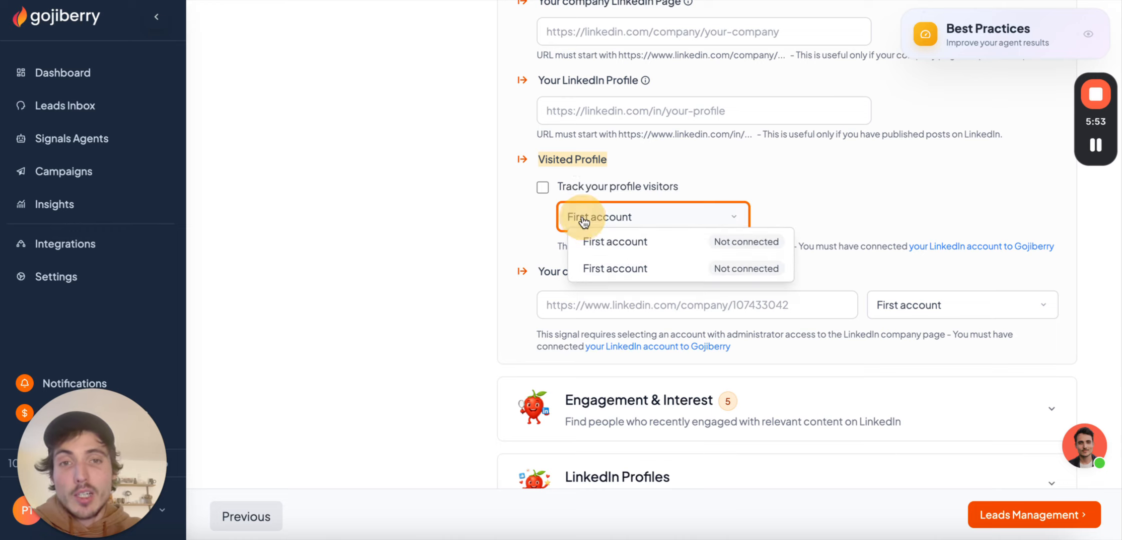
left_click(474, 237)
scroll(481, 234, "down", 2)
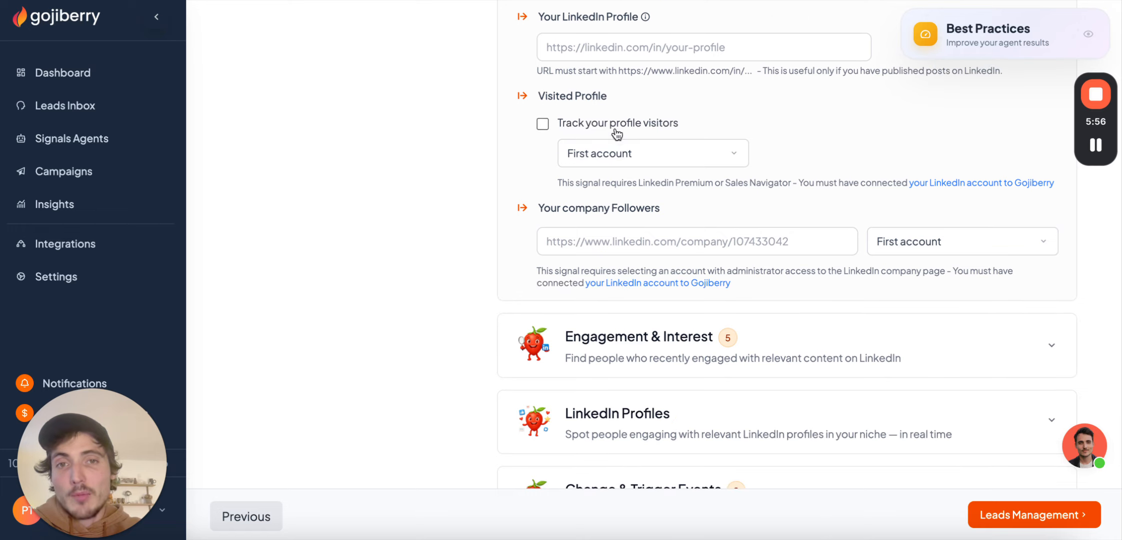
left_click(601, 150)
left_click(472, 173)
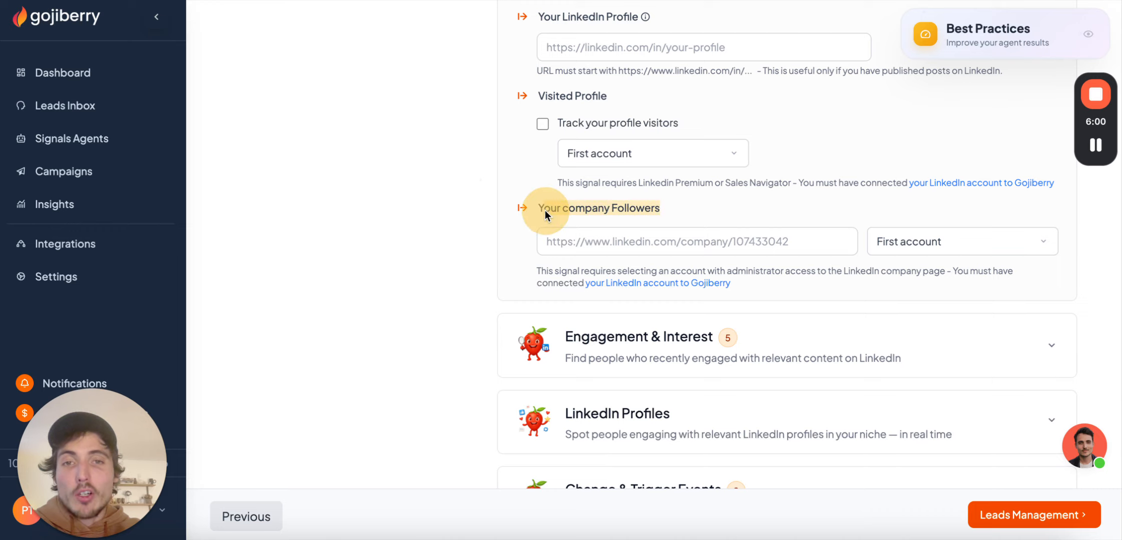
Compare the company followers URL setting with the company LinkedIn page setting, leaving both empty
left_click(683, 244)
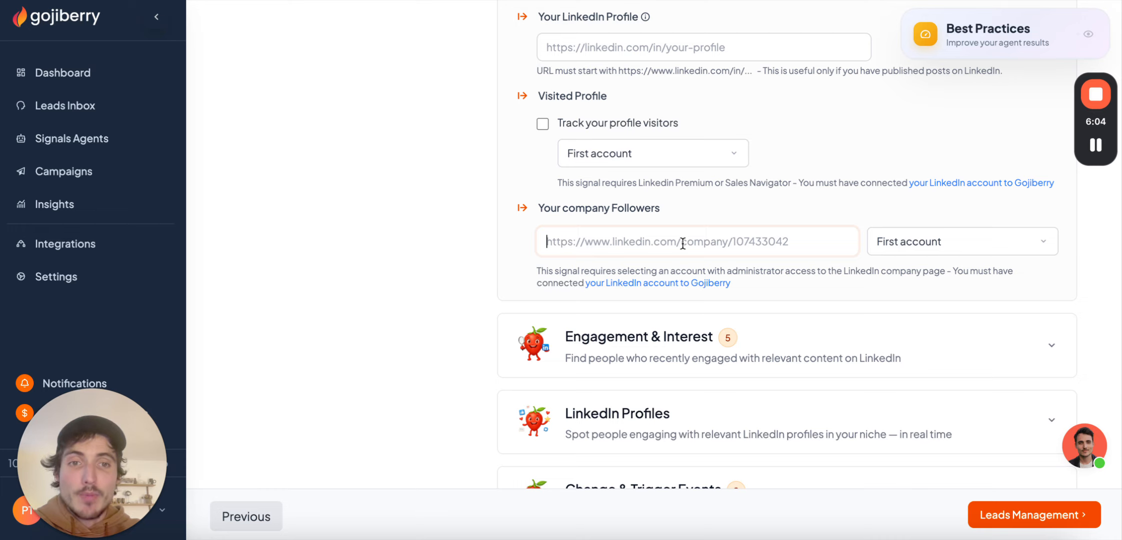
scroll(682, 243, "up", 3)
left_click(644, 76)
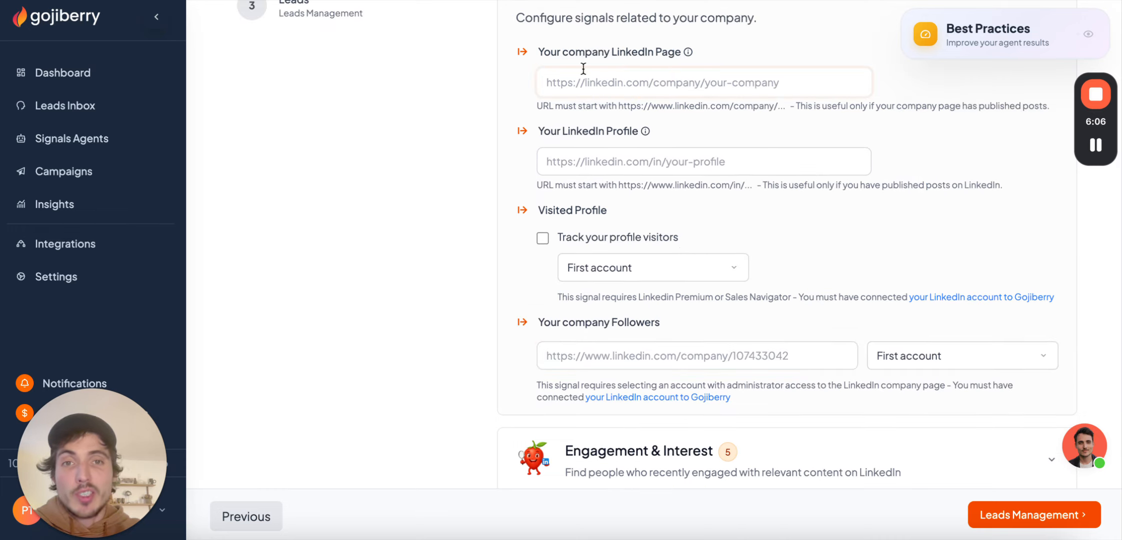
scroll(599, 54, "down", 3)
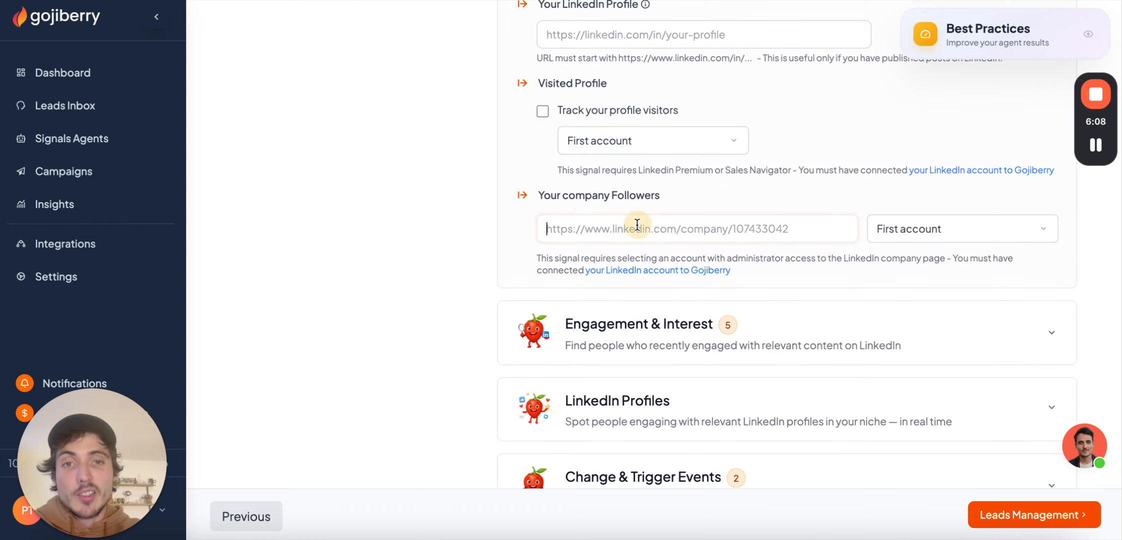
left_click(631, 226)
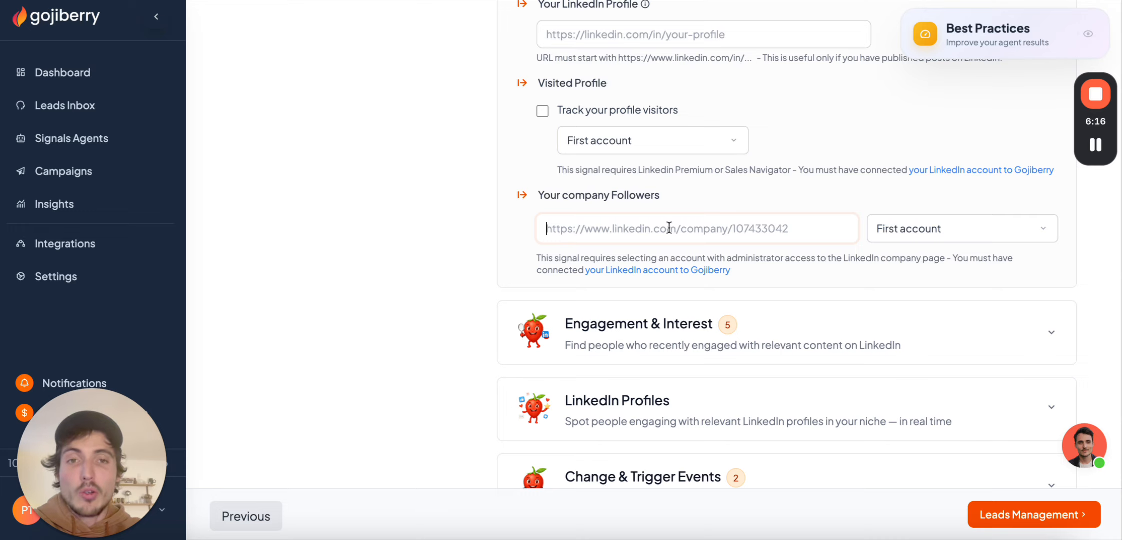
Review the tracked keywords under Engagement & Interest and expand the LinkedIn Profiles signals
scroll(669, 228, "down", 4)
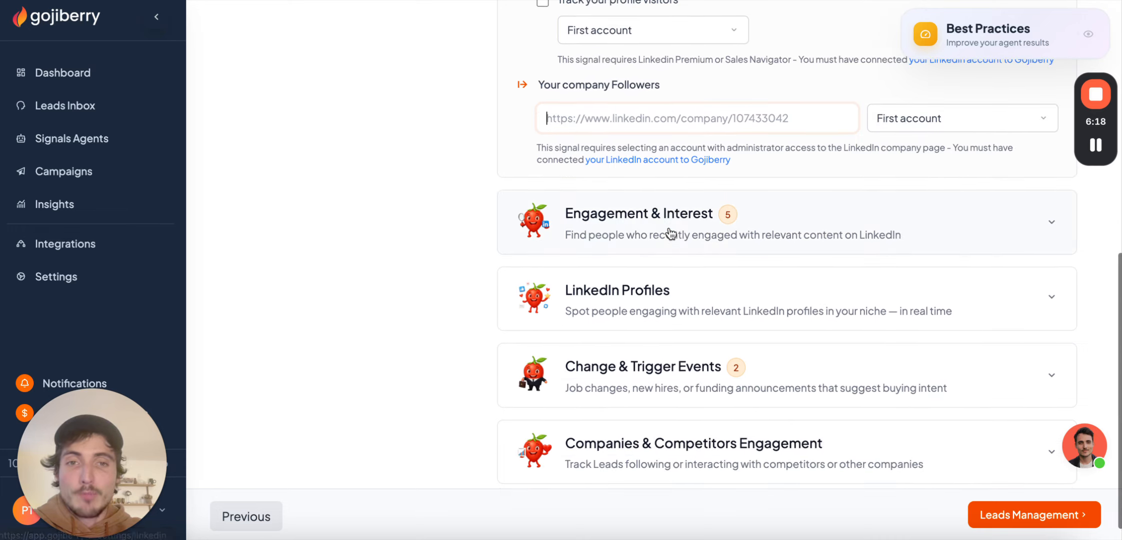
left_click(700, 220)
scroll(695, 138, "up", 3)
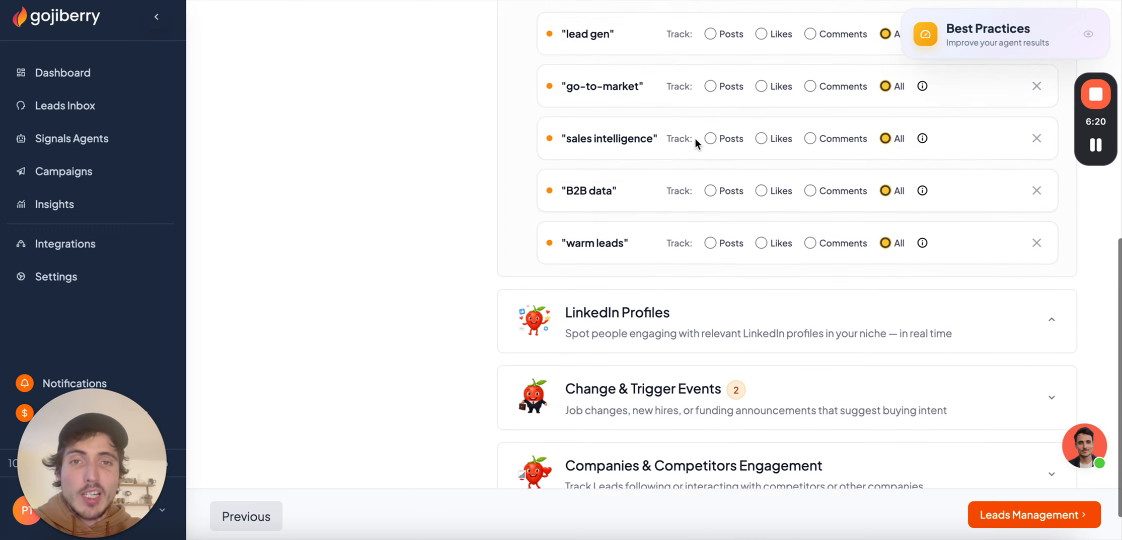
scroll(623, 278, "down", 3)
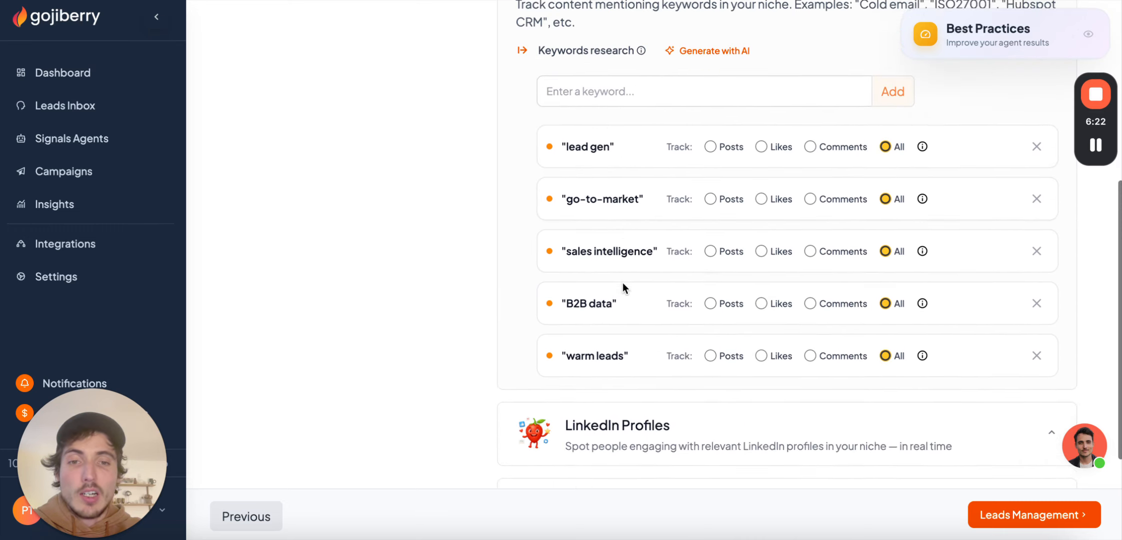
scroll(623, 313, "down", 3)
left_click(659, 282)
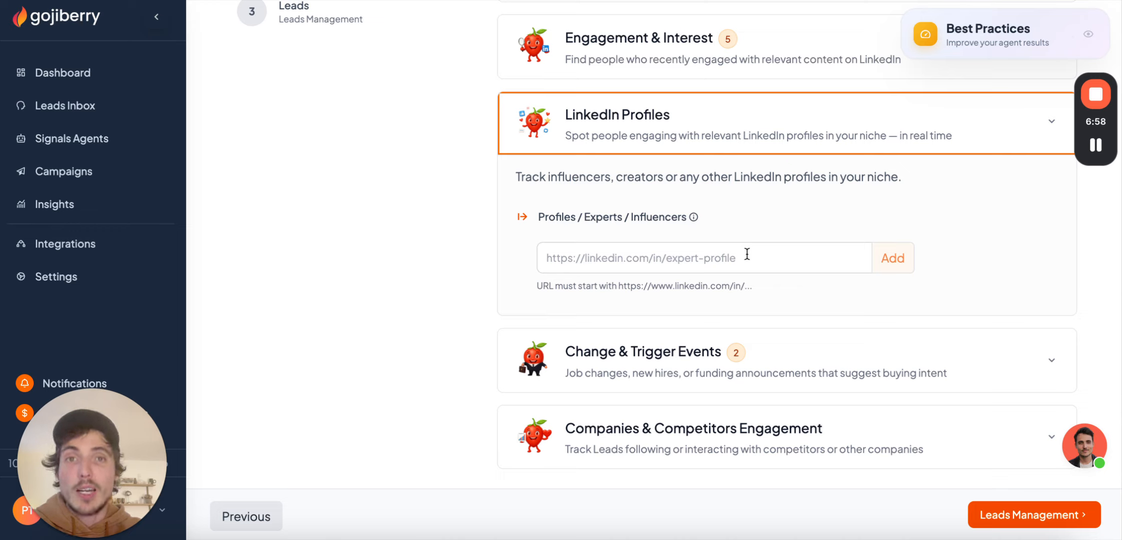
Collapse the LinkedIn Profiles signals and review the tracked keywords and their tracking options under Engagement & Interest
left_click(673, 111)
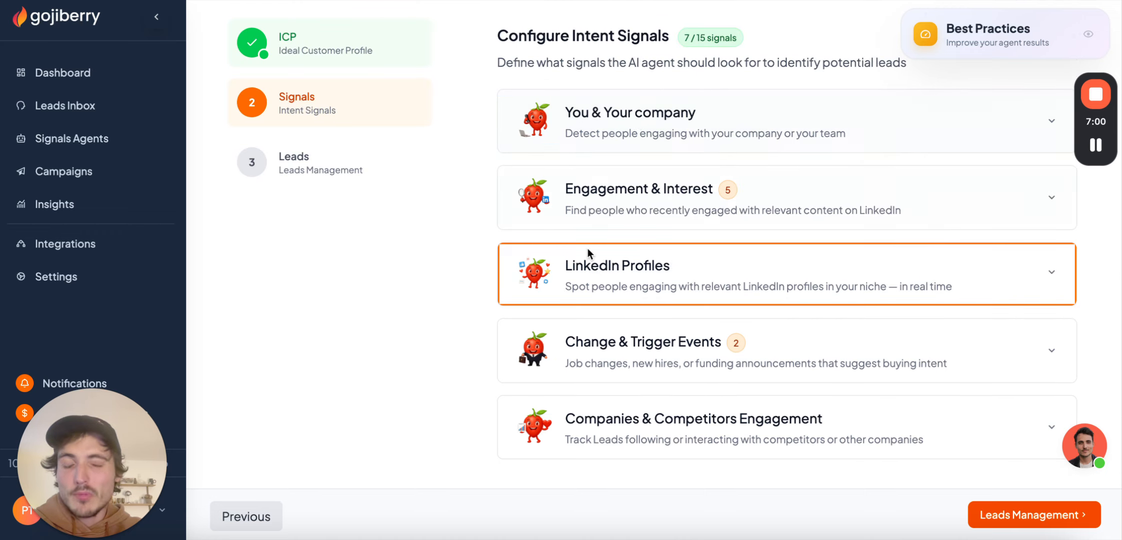
left_click(700, 200)
scroll(697, 198, "down", 4)
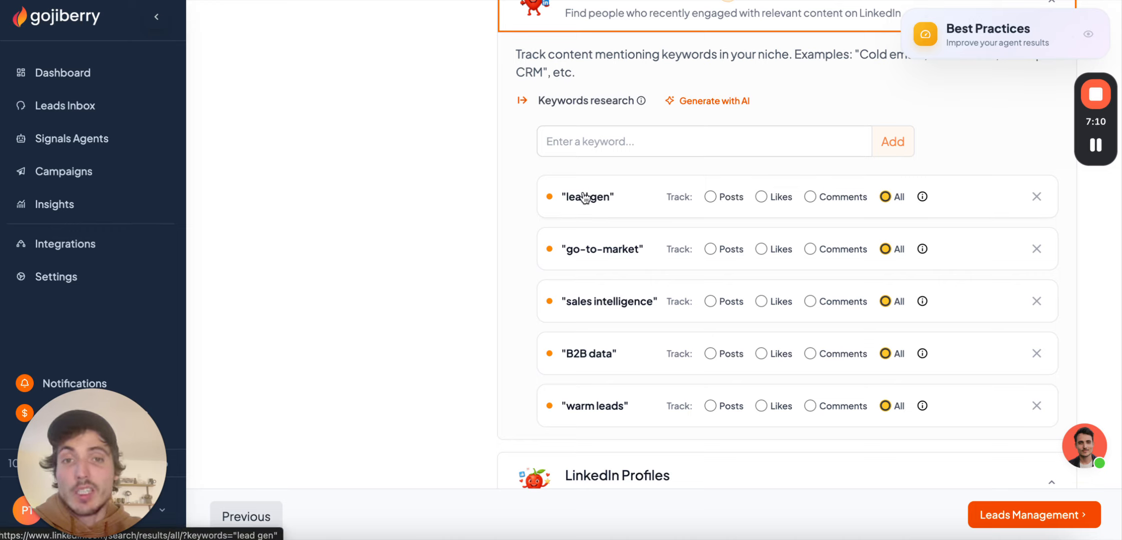
scroll(585, 198, "up", 1)
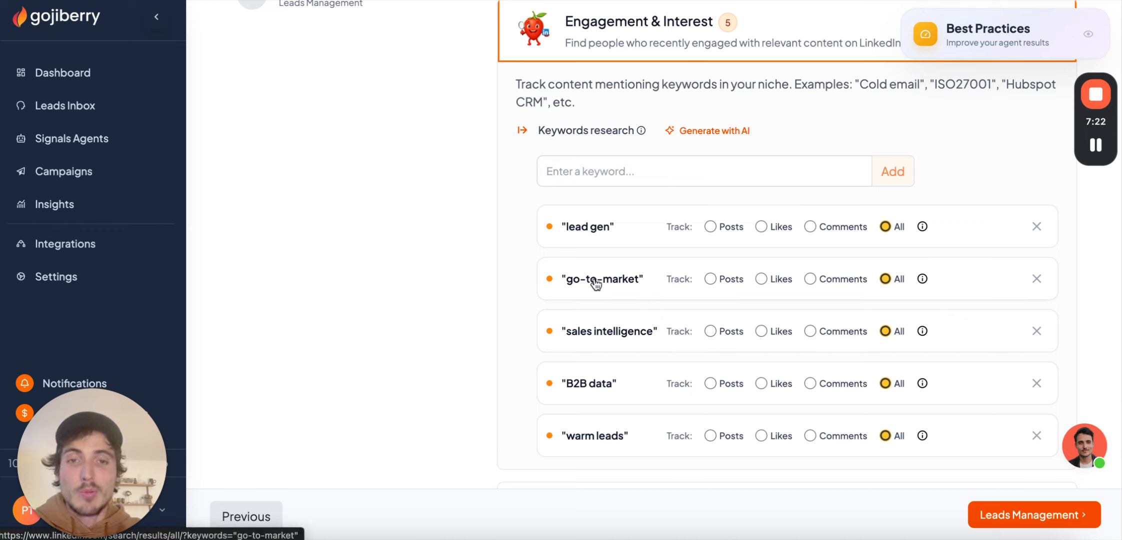
left_click(644, 39)
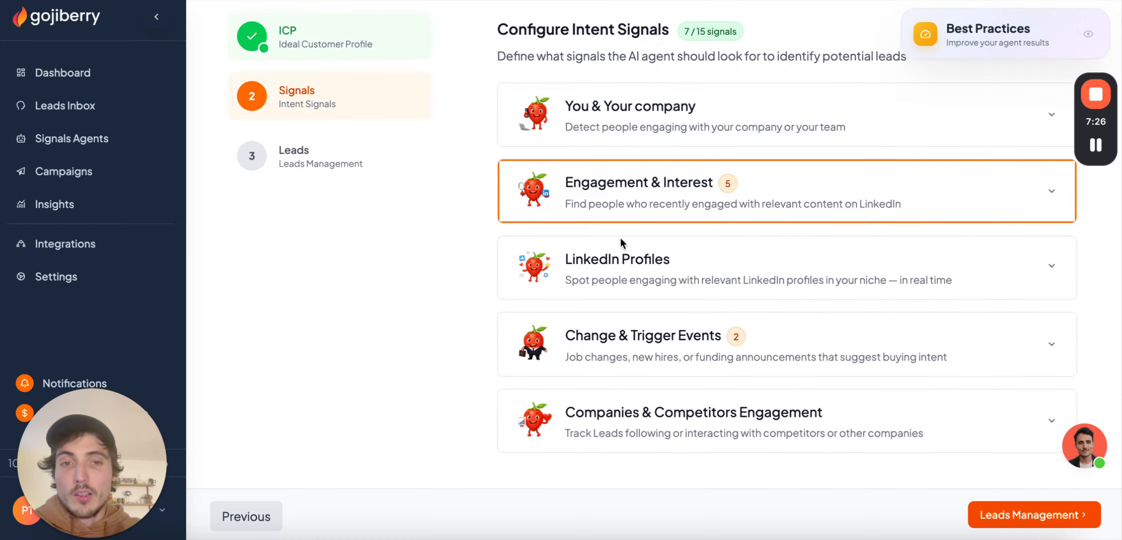
Review the Change & Trigger Events signals and the Companies & Competitors Engagement URL setting, changing neither
left_click(629, 344)
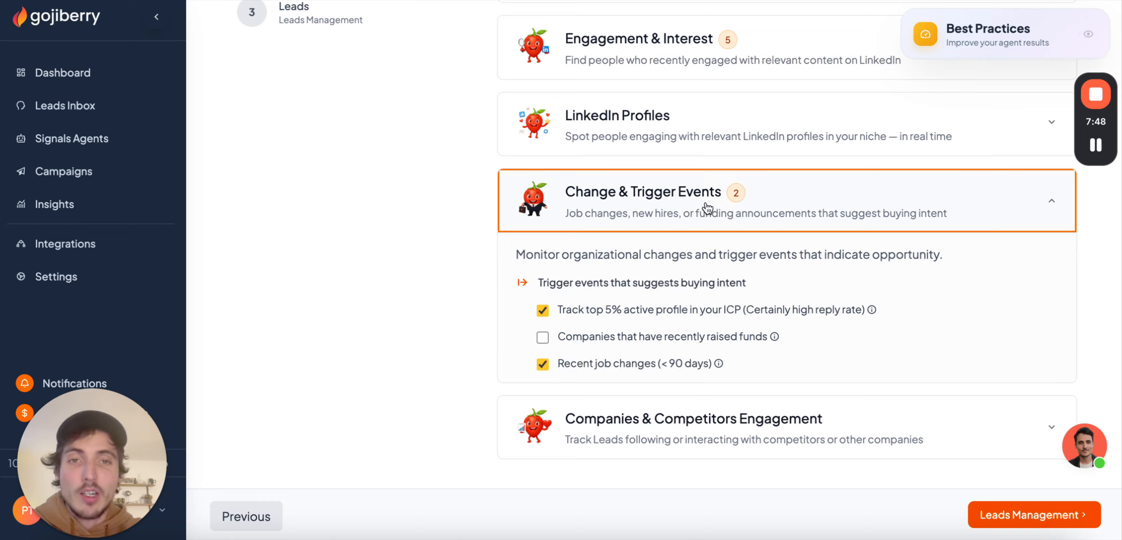
left_click(678, 204)
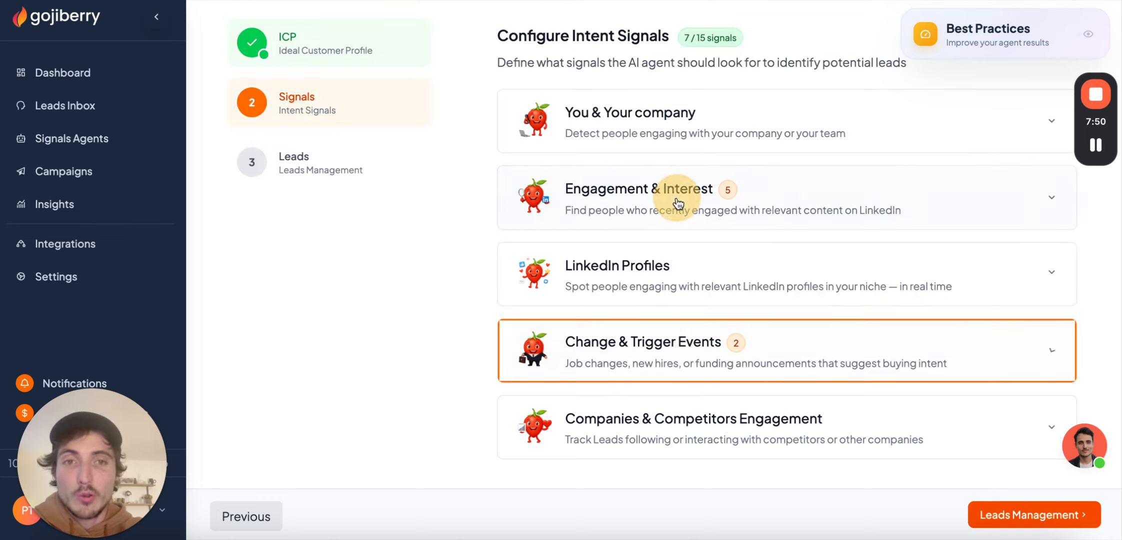
left_click(628, 407)
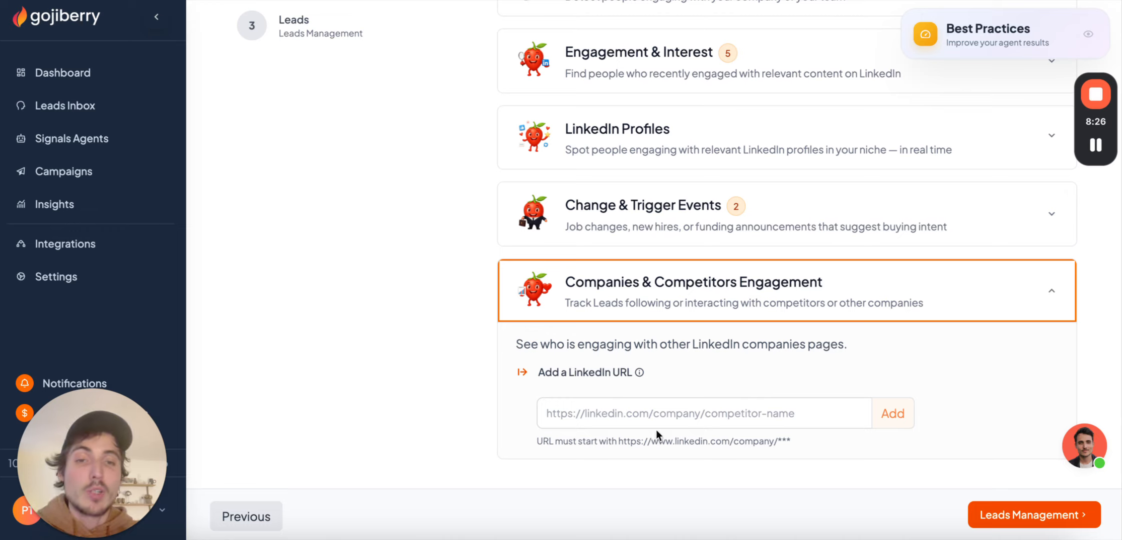
left_click(775, 290)
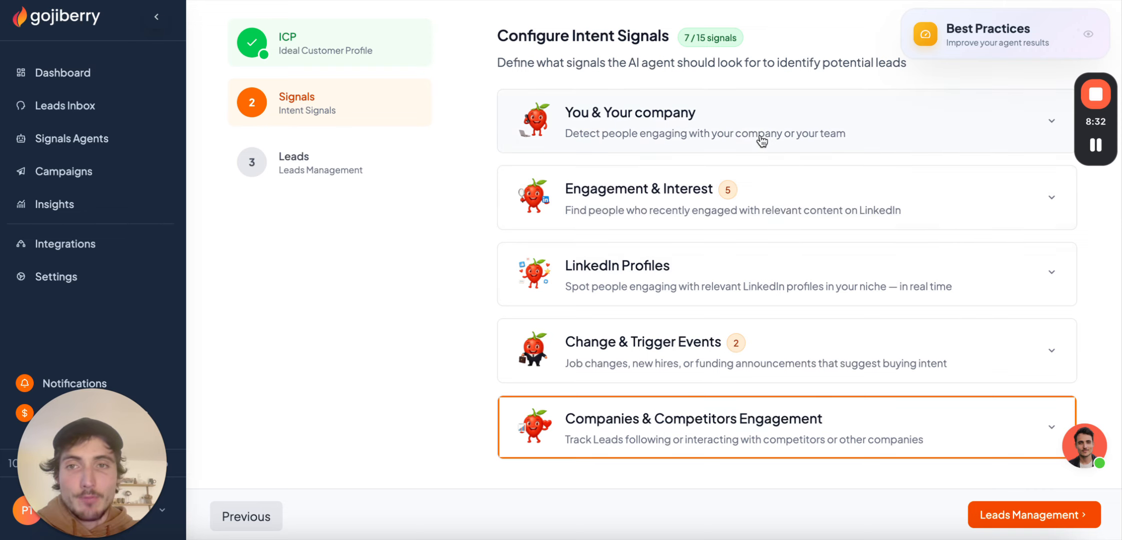
Keep My List (84 contacts) as the list for found leads and save the agent's configuration
left_click(1005, 516)
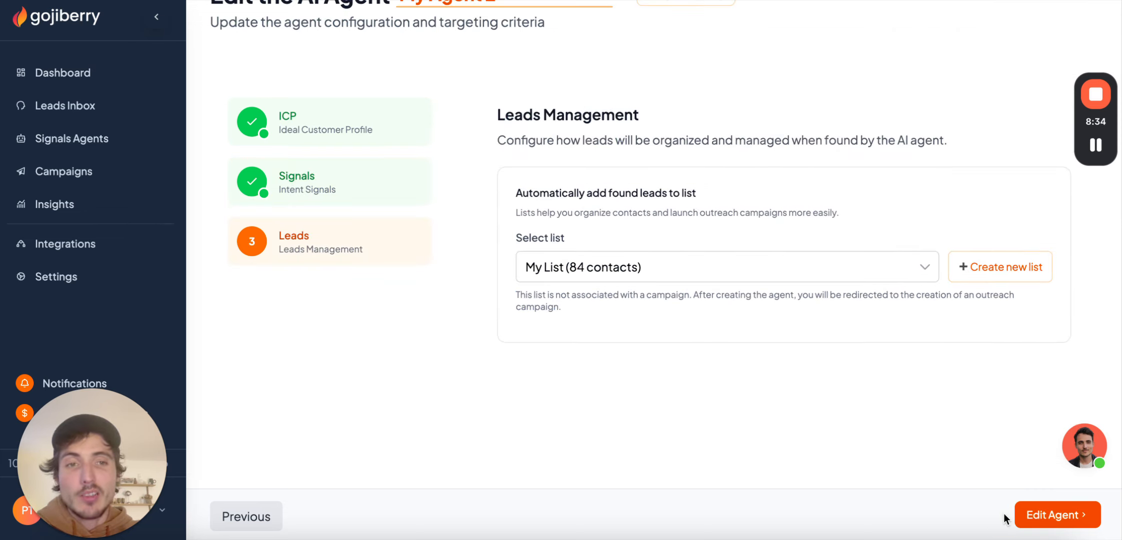
left_click(587, 266)
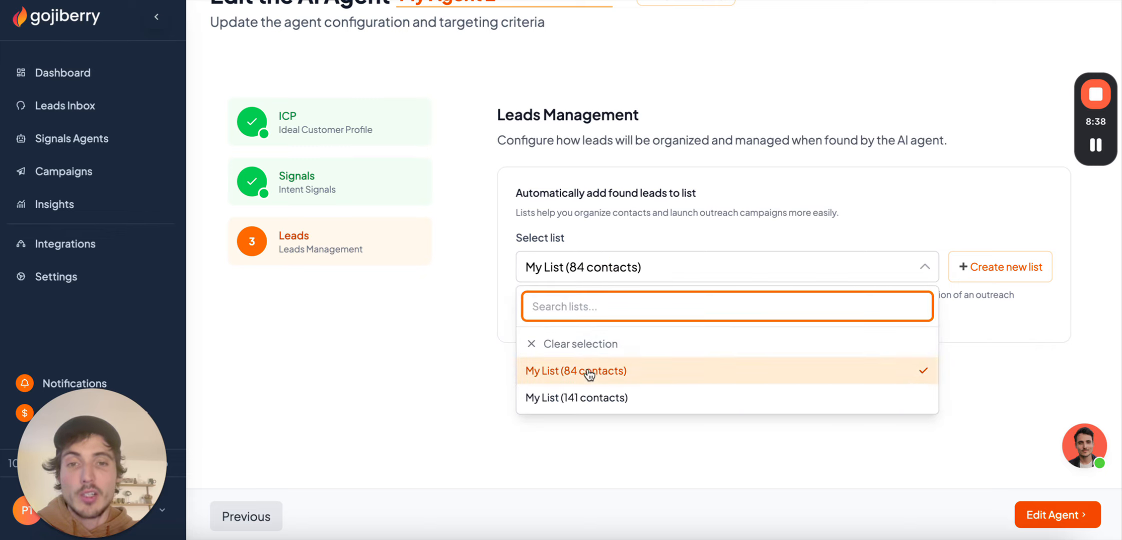
left_click(476, 372)
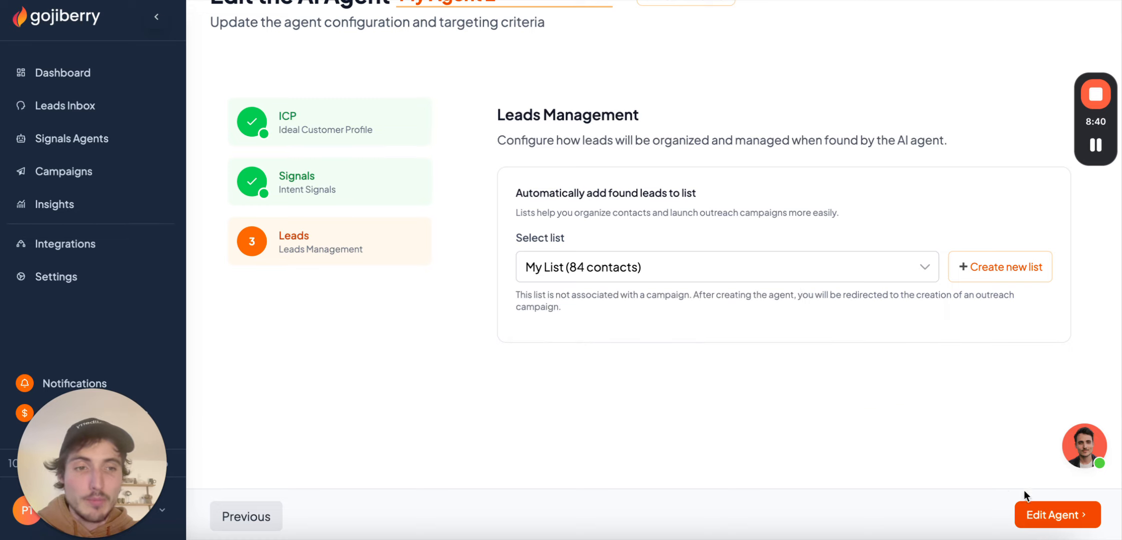
left_click(1035, 511)
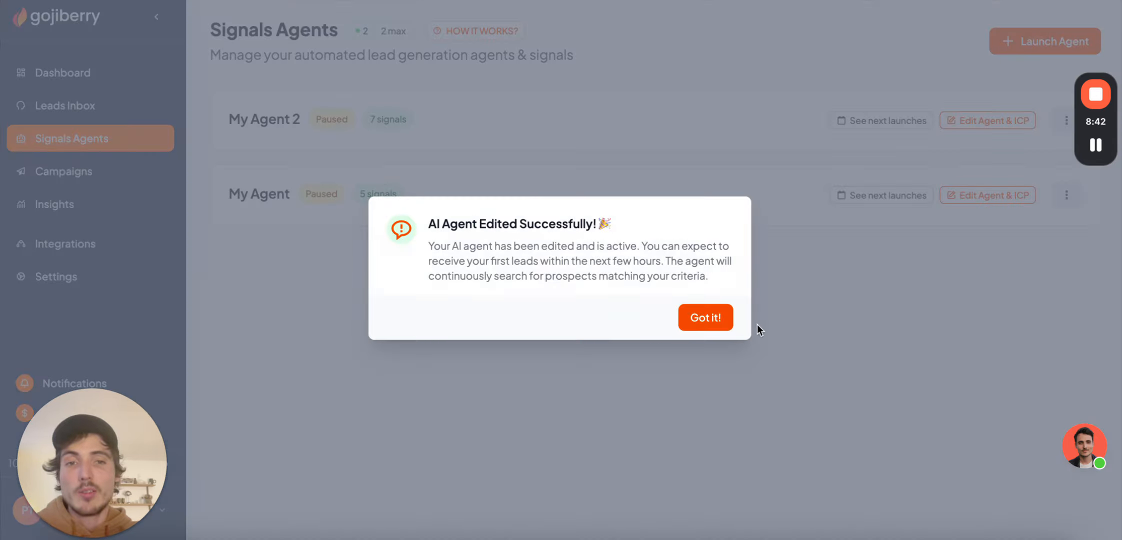
left_click(716, 319)
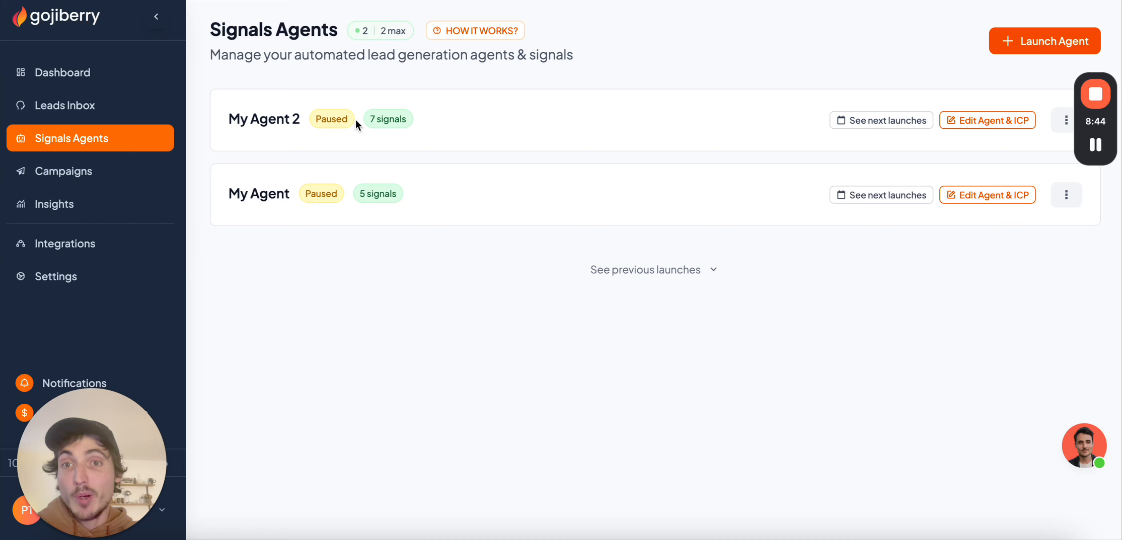
Look at the management options for My Agent 2 and check the account's notifications
left_click(1060, 121)
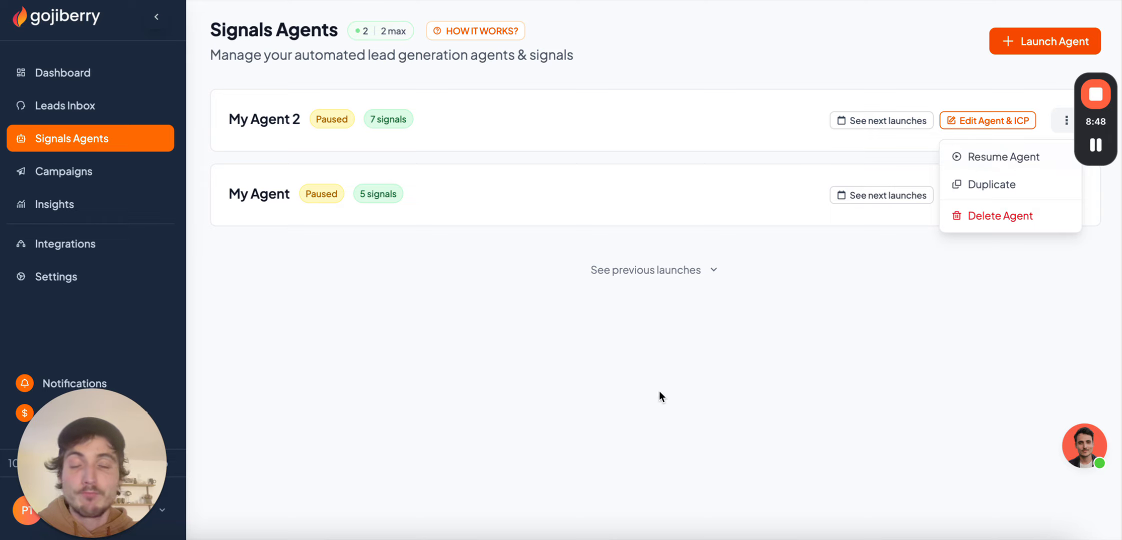
left_click(638, 408)
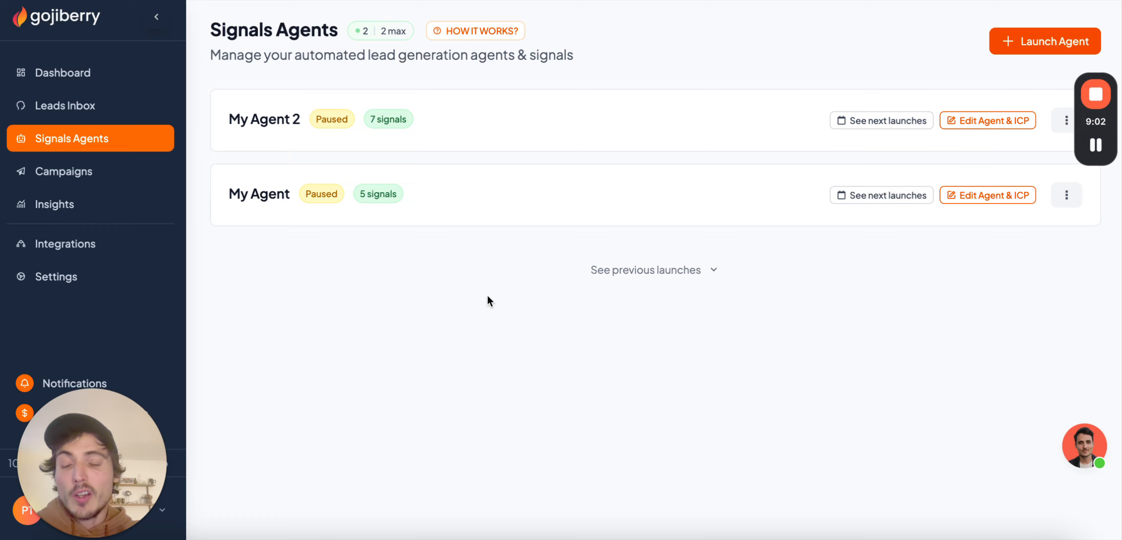
left_click(46, 382)
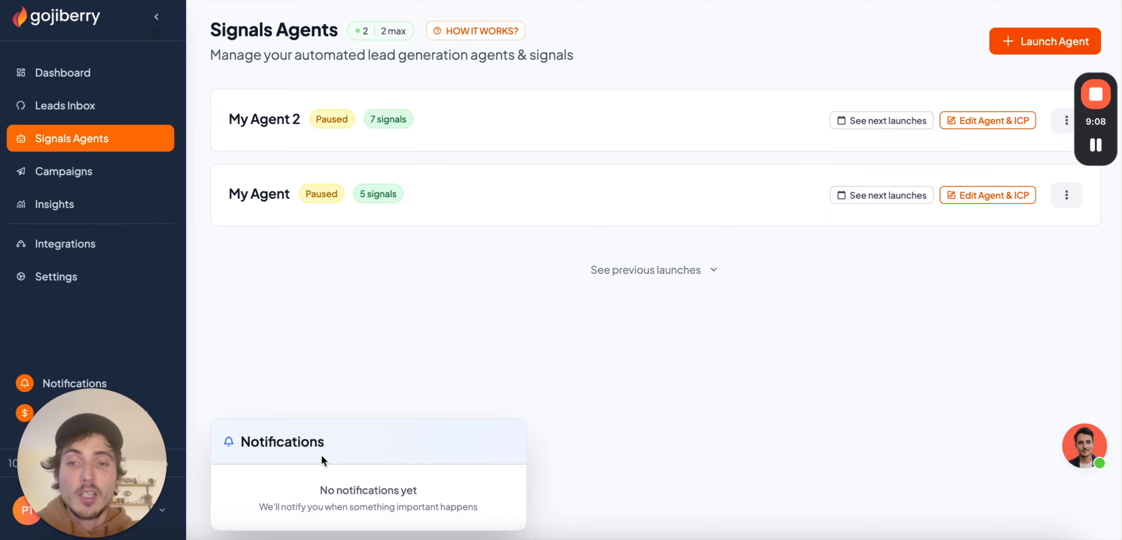
left_click(50, 381)
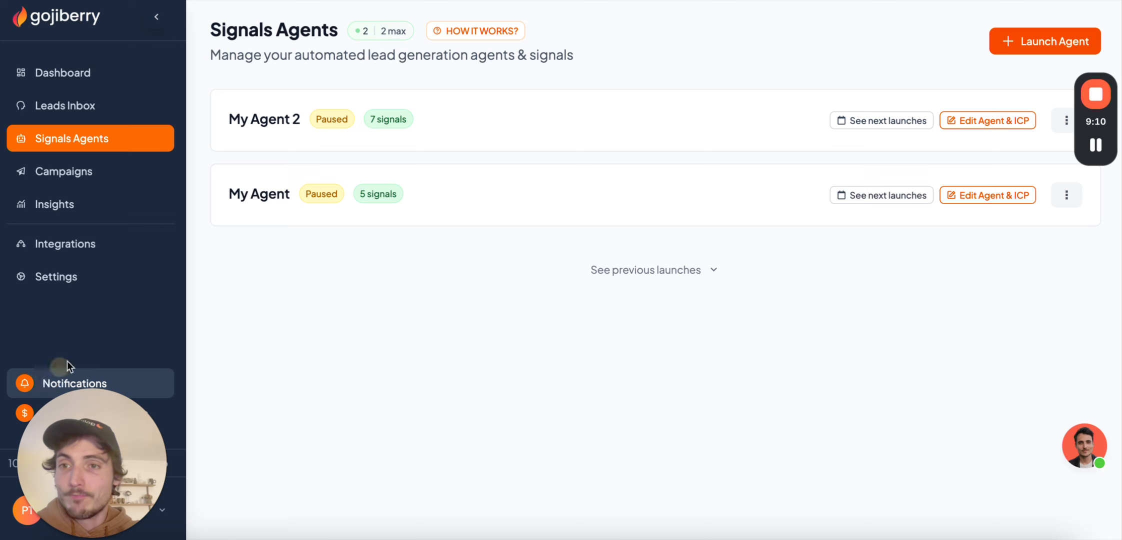
Open the leads inbox and examine the AI Agent and AI Score options among the additional filters, without applying any
left_click(82, 106)
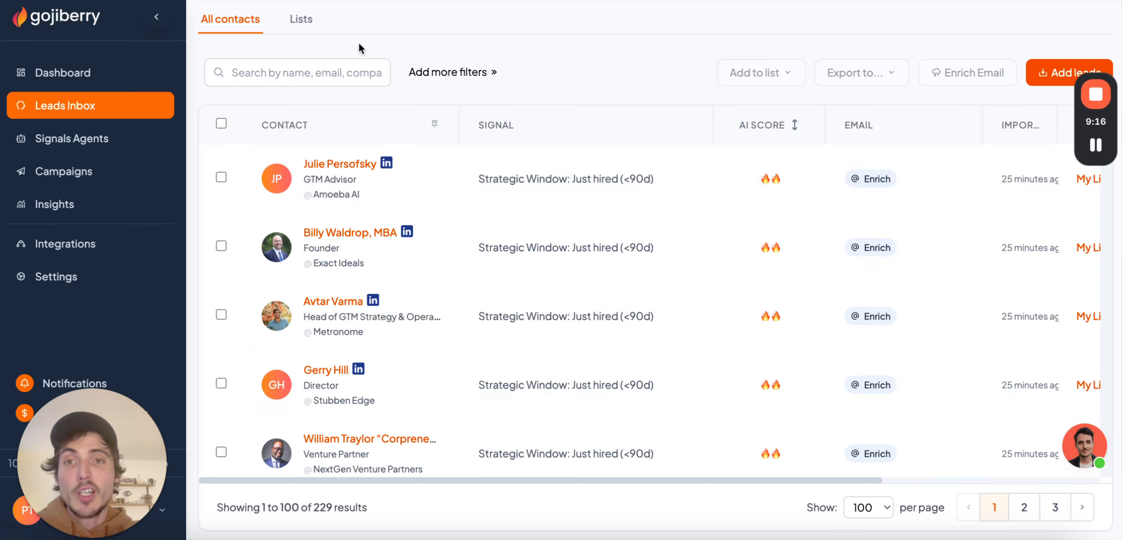
left_click(433, 74)
left_click(455, 161)
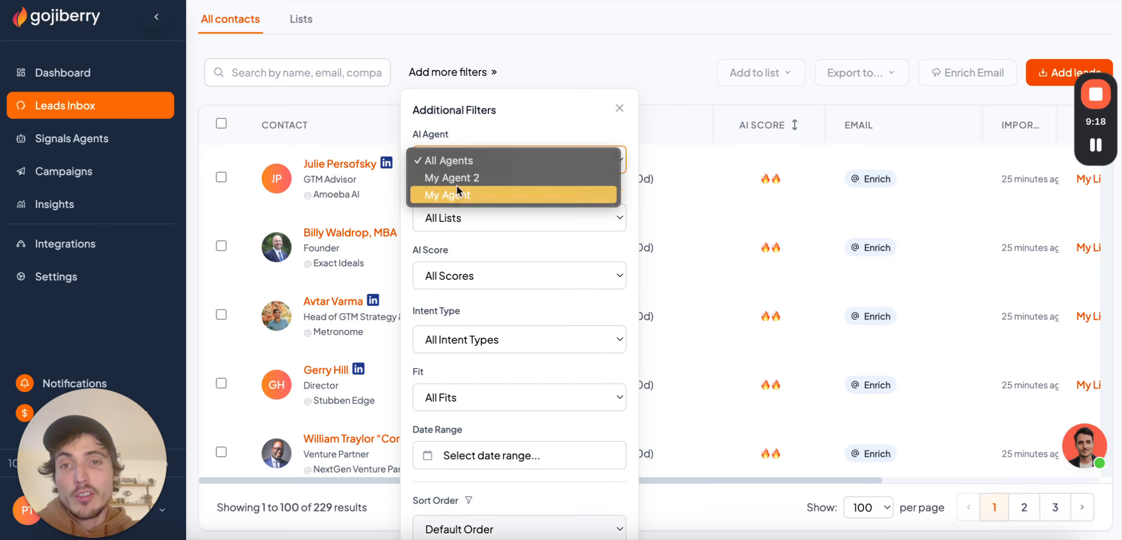
left_click(493, 260)
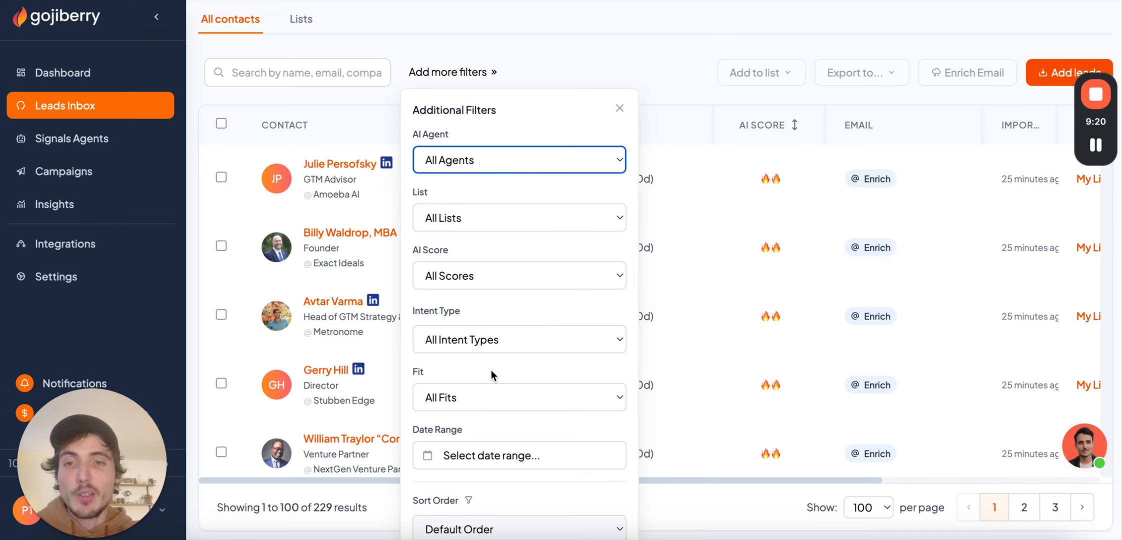
left_click(463, 279)
left_click(485, 275)
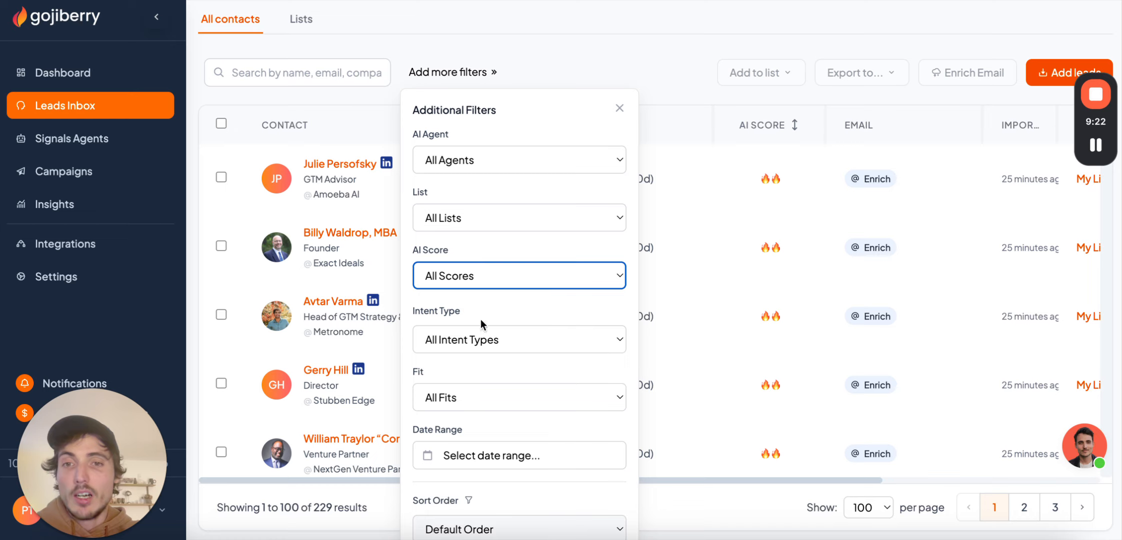
left_click(619, 109)
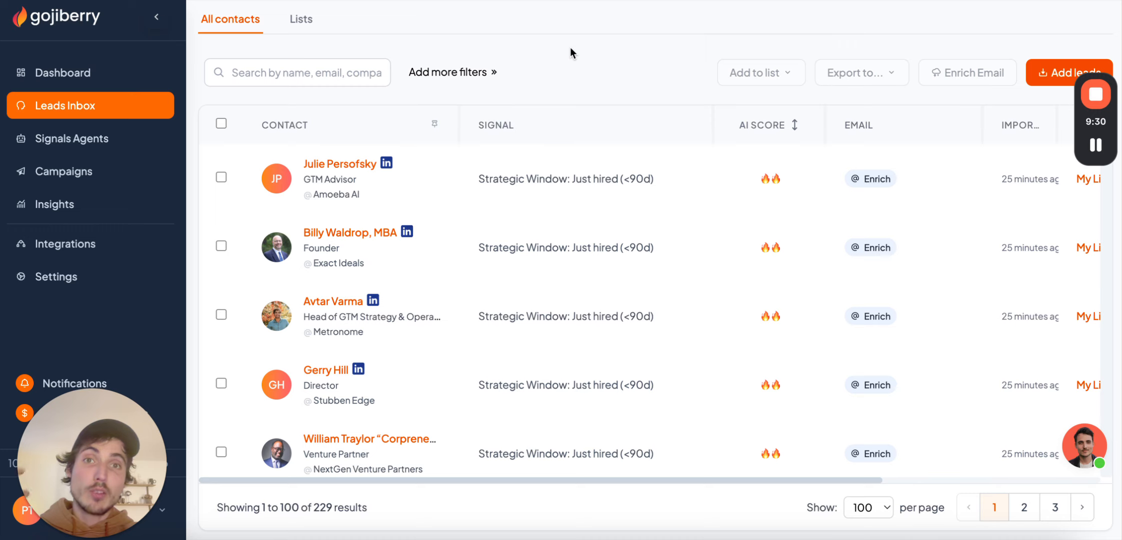
Open the My Campaign created on Dec 2, 2025 and review its workflow from input source through the outreach steps
left_click(98, 173)
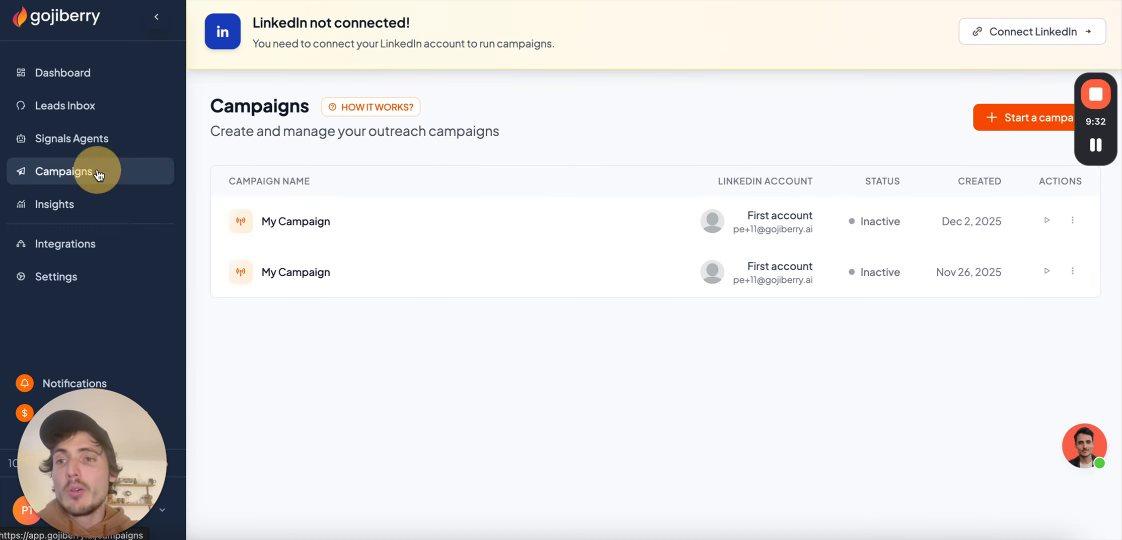
left_click(295, 221)
scroll(509, 200, "down", 5)
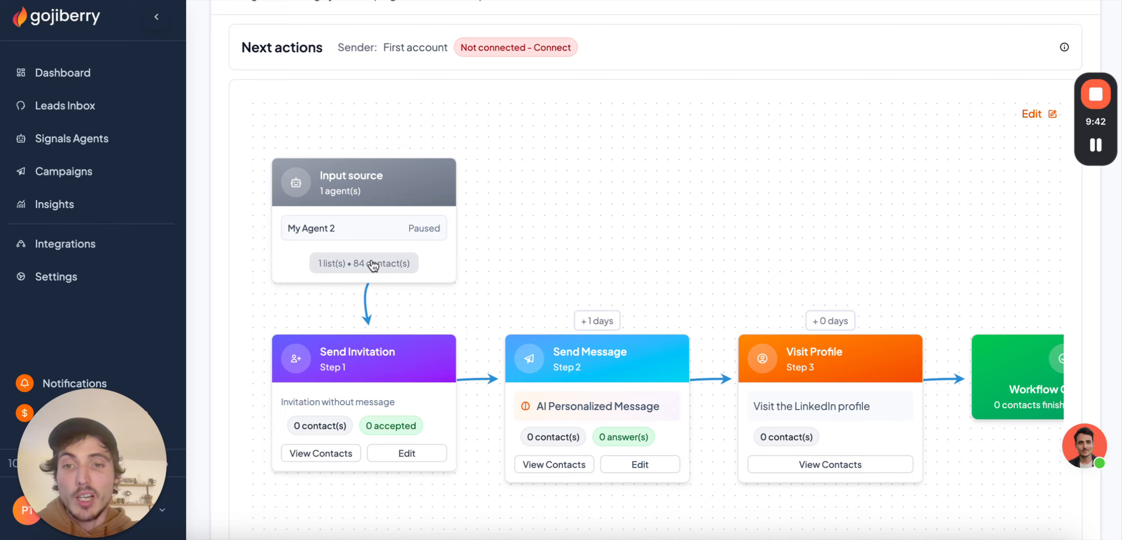
scroll(620, 58, "up", 3)
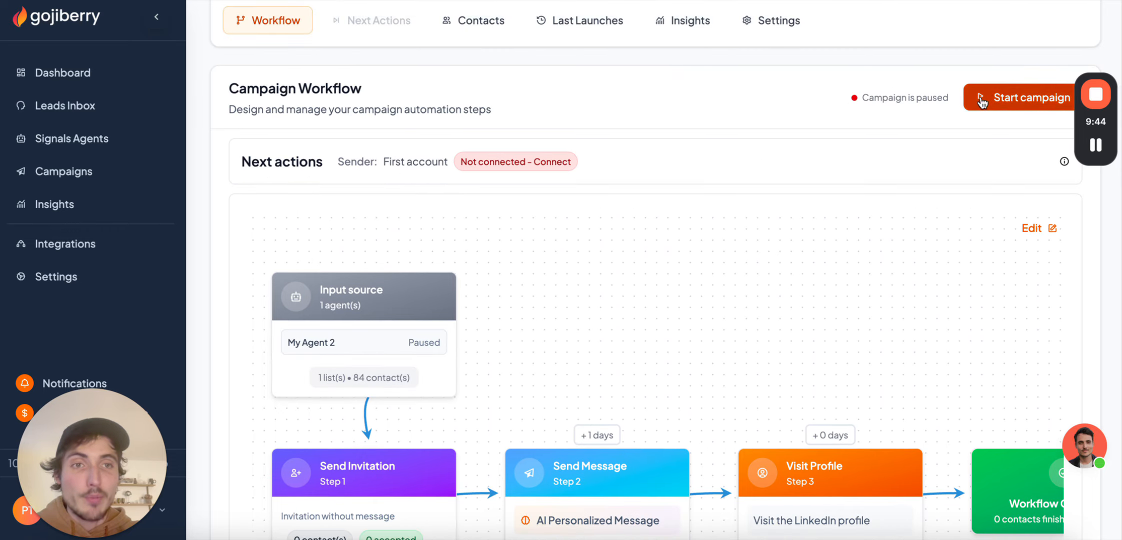
scroll(666, 118, "down", 2)
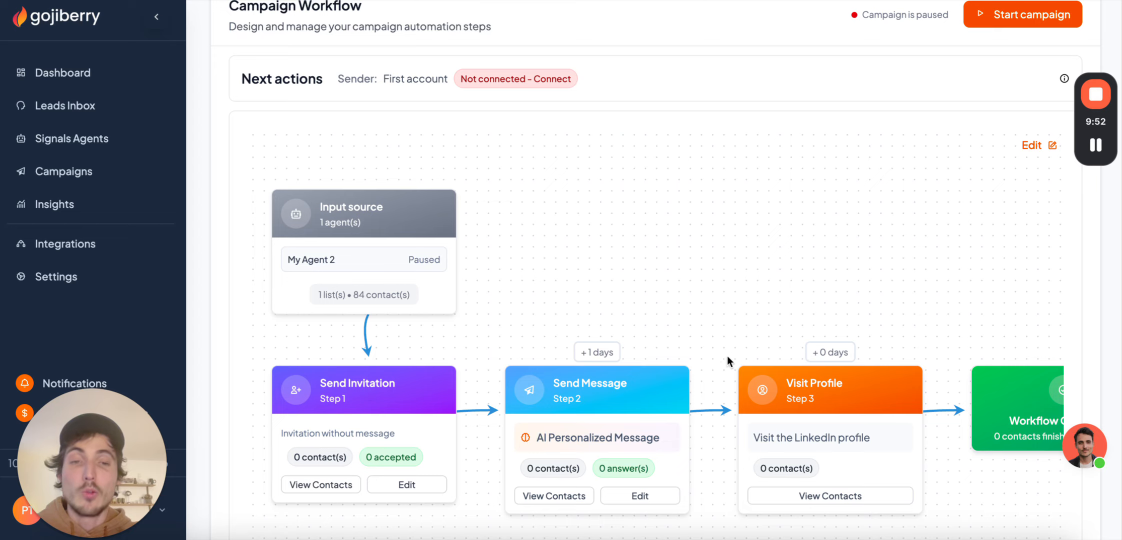
scroll(731, 193, "up", 1)
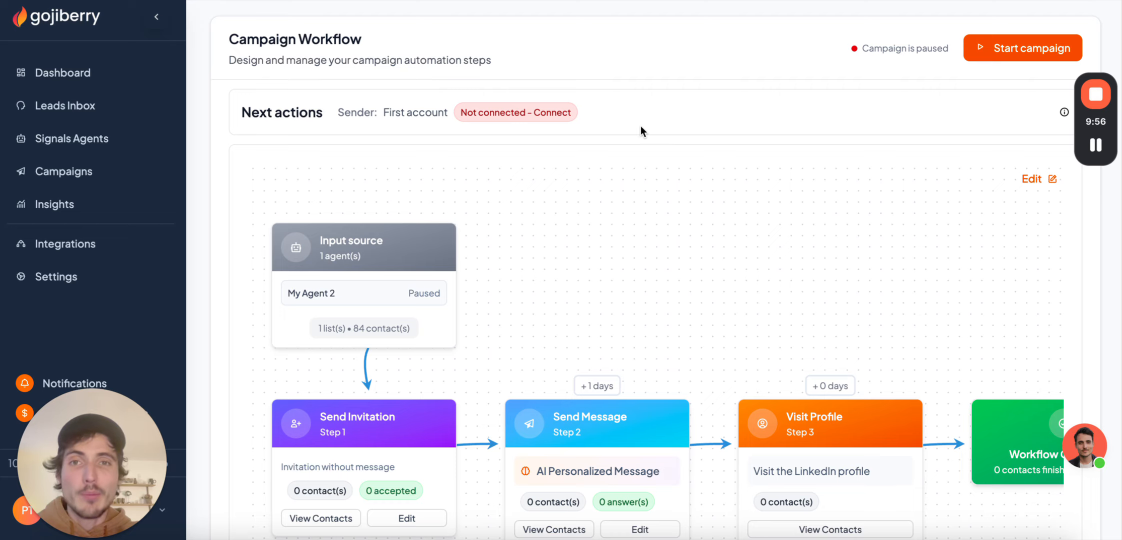
scroll(641, 127, "up", 1)
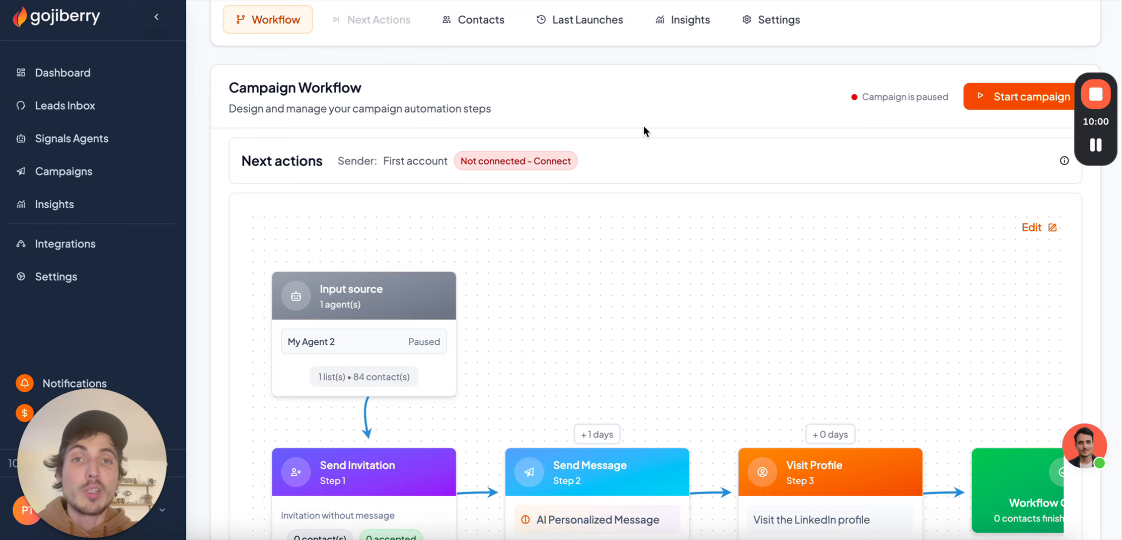
scroll(644, 131, "up", 1)
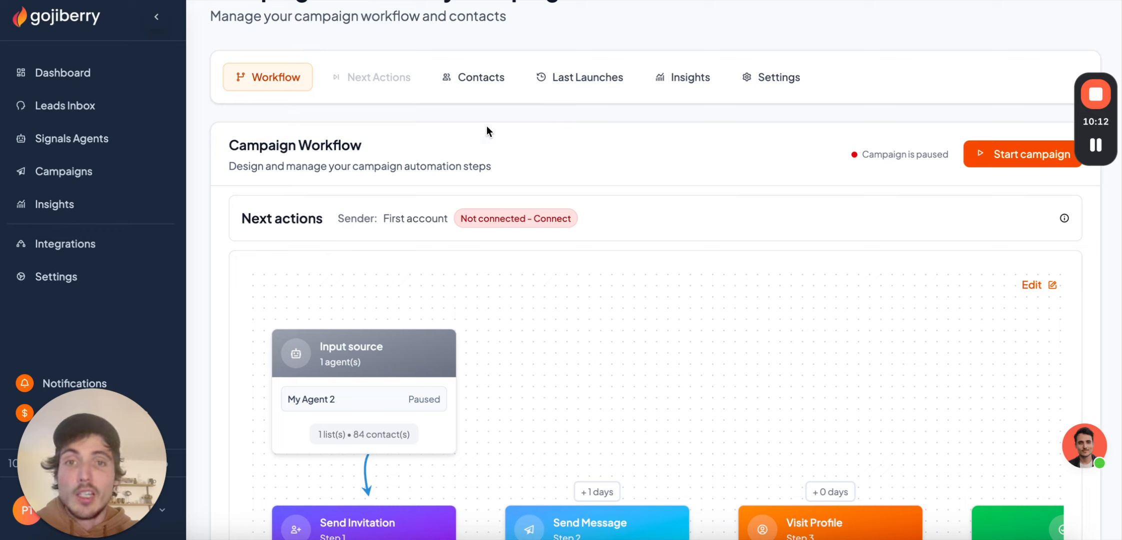
Review the campaign's contacts, examining each lead's signal, score and fit rating options
left_click(477, 78)
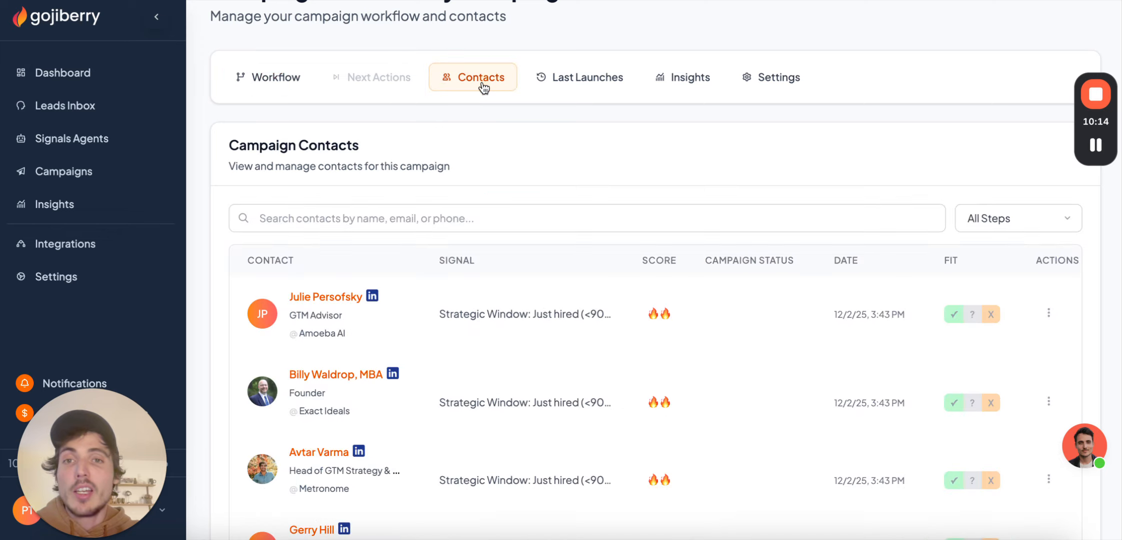
scroll(473, 170, "down", 2)
scroll(556, 271, "down", 3)
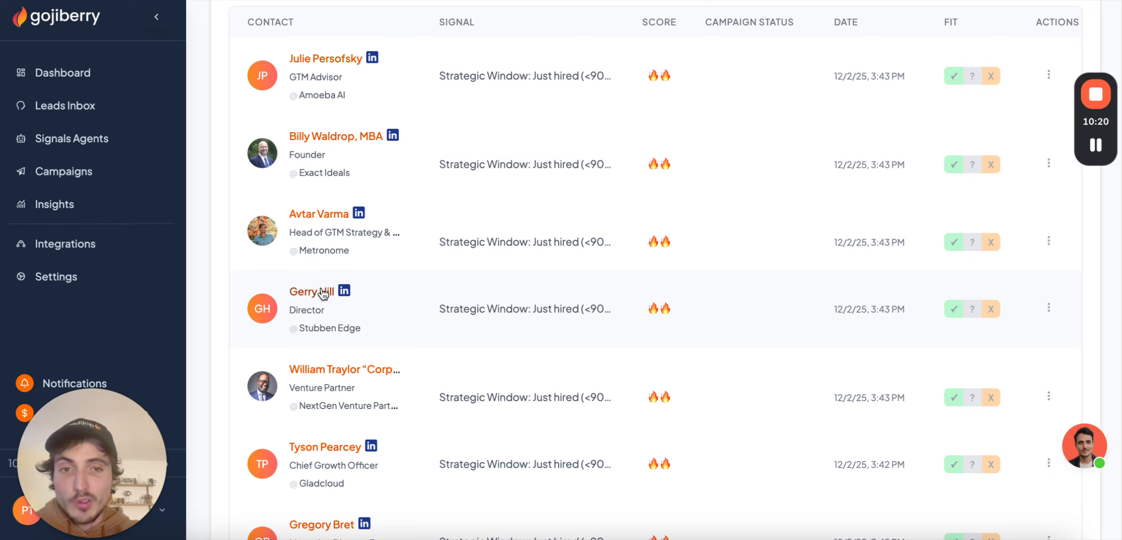
left_click(993, 310)
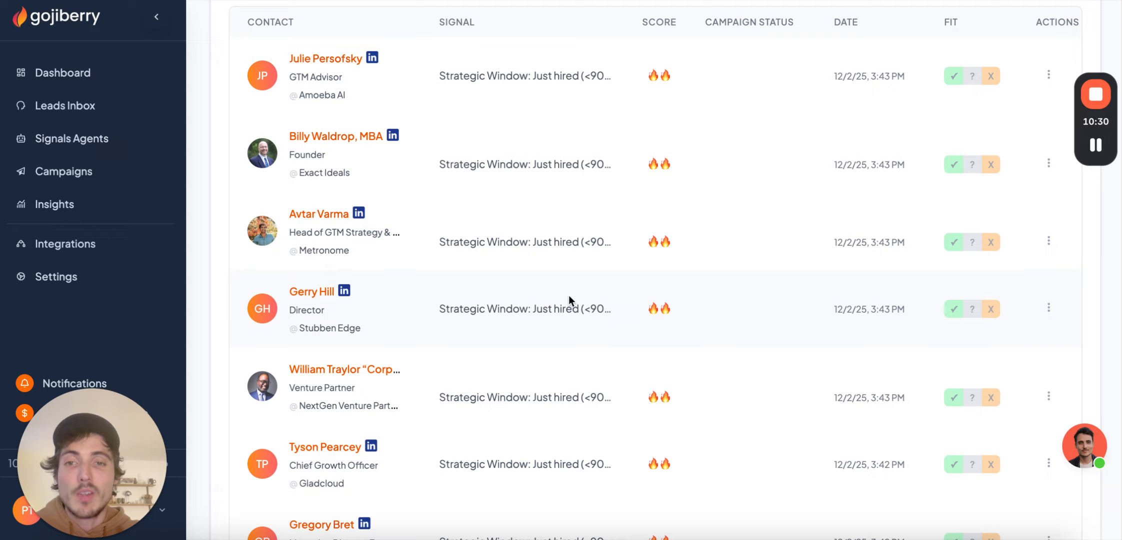
scroll(520, 278, "up", 2)
scroll(519, 275, "up", 3)
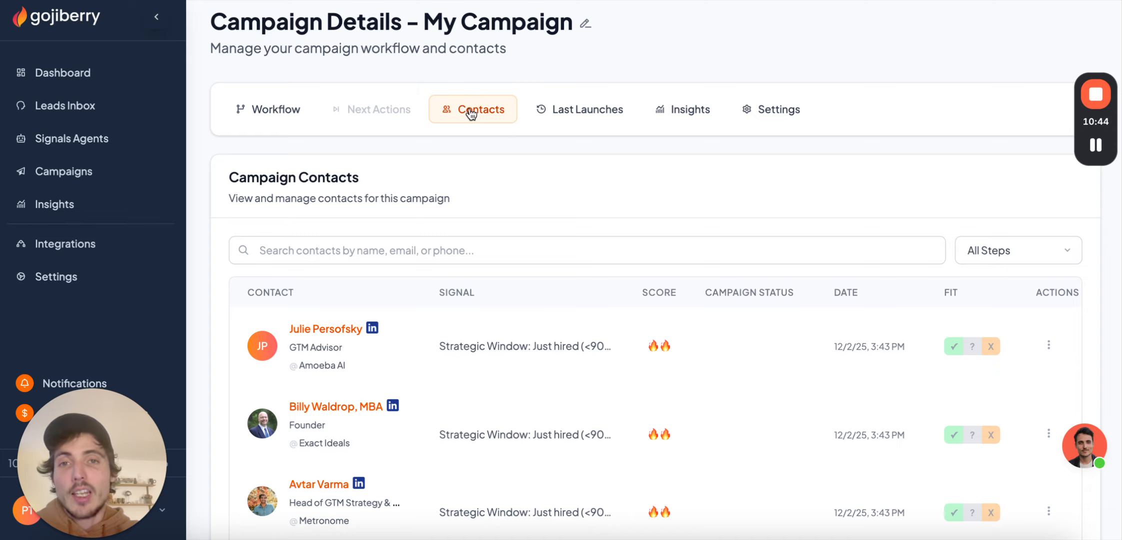
scroll(520, 240, "down", 7)
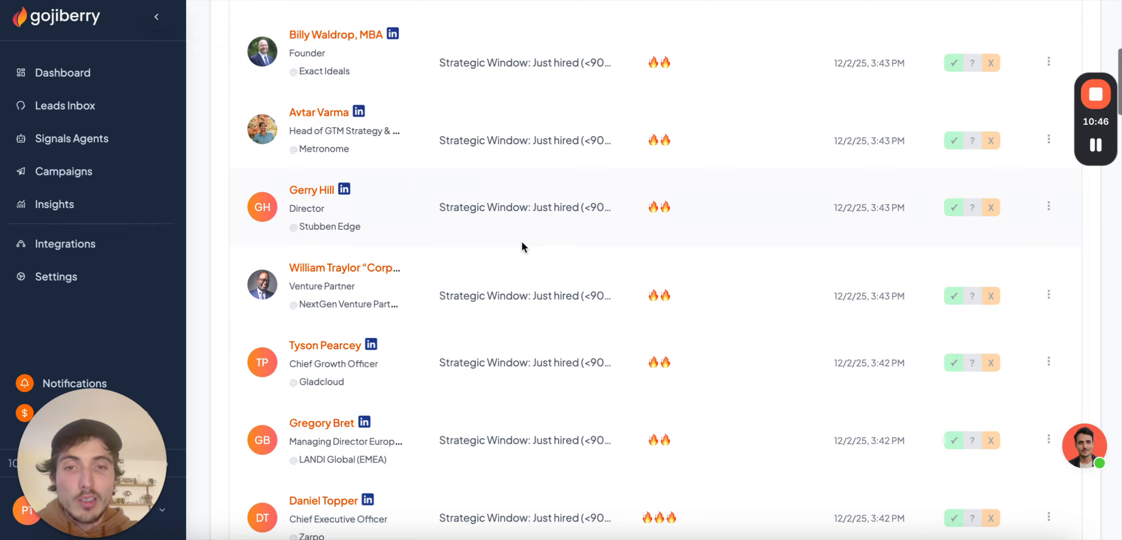
scroll(521, 242, "down", 9)
scroll(521, 242, "up", 4)
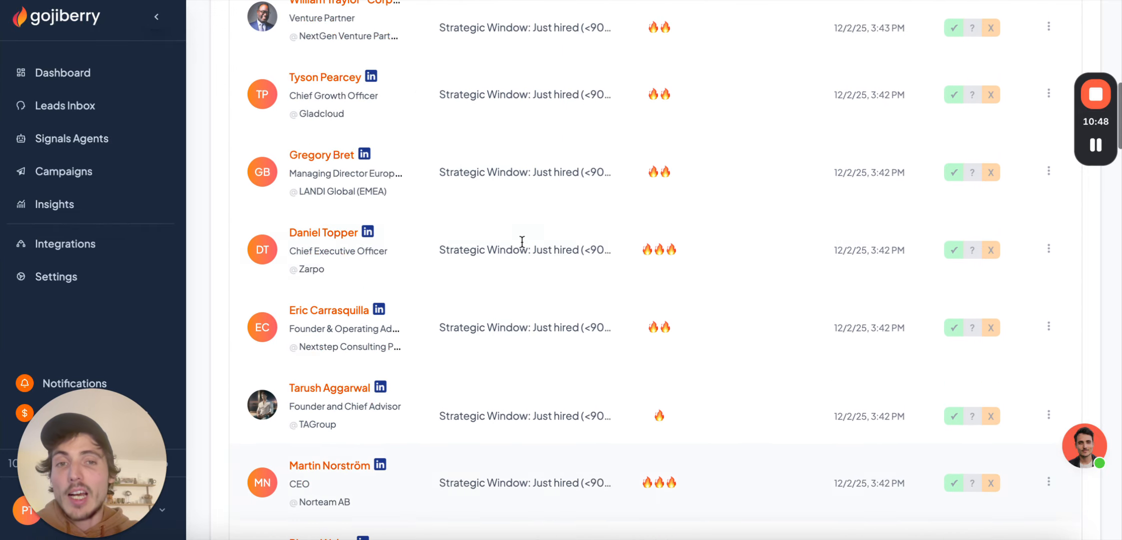
Look back through My Campaign's contact list to its first entries and check what the out-of-scope fit rating does, without rating any contact
scroll(521, 242, "up", 2)
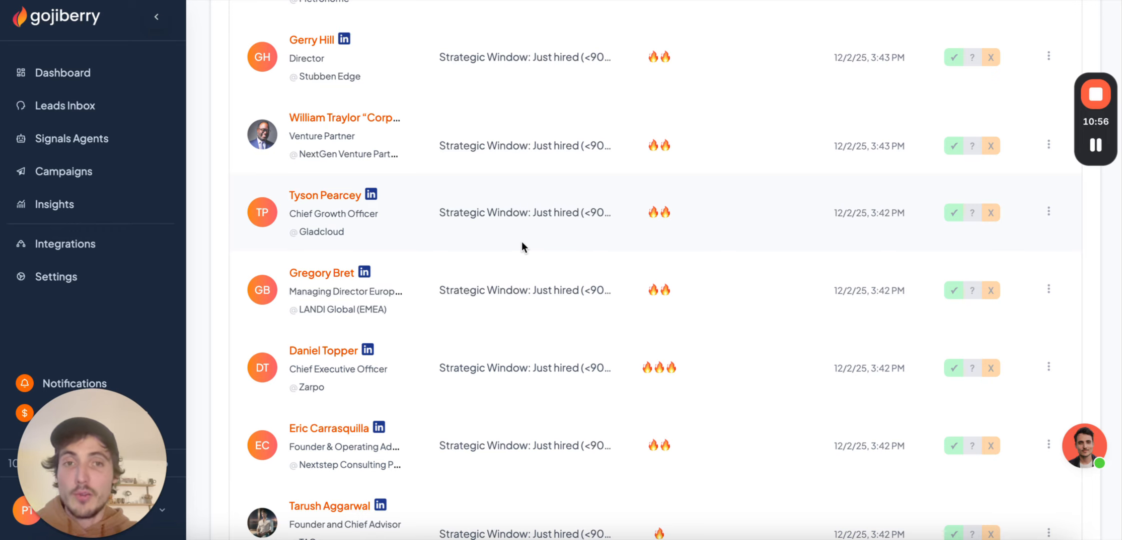
scroll(566, 203, "up", 2)
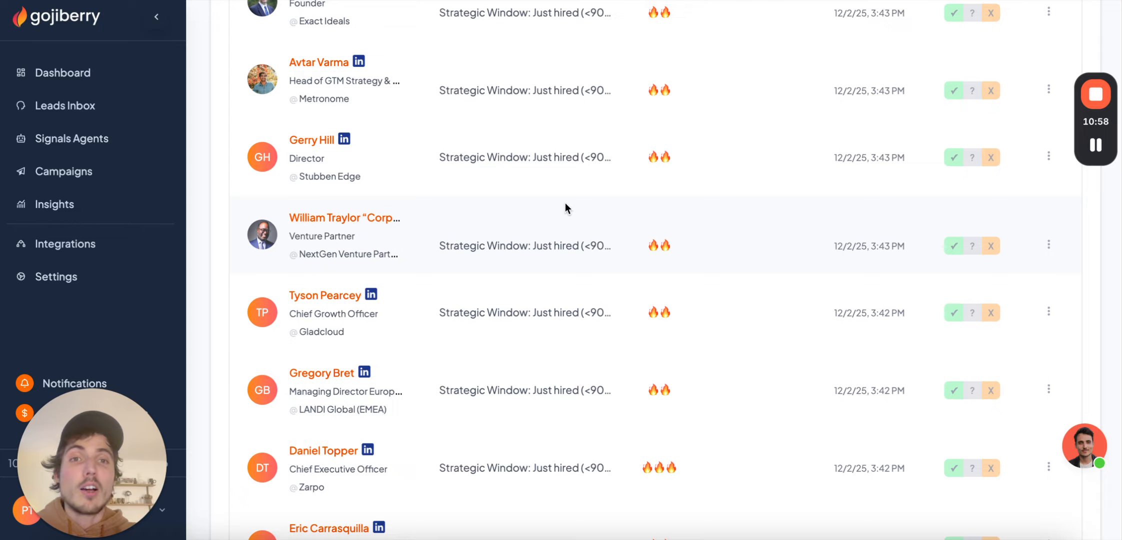
scroll(566, 205, "up", 3)
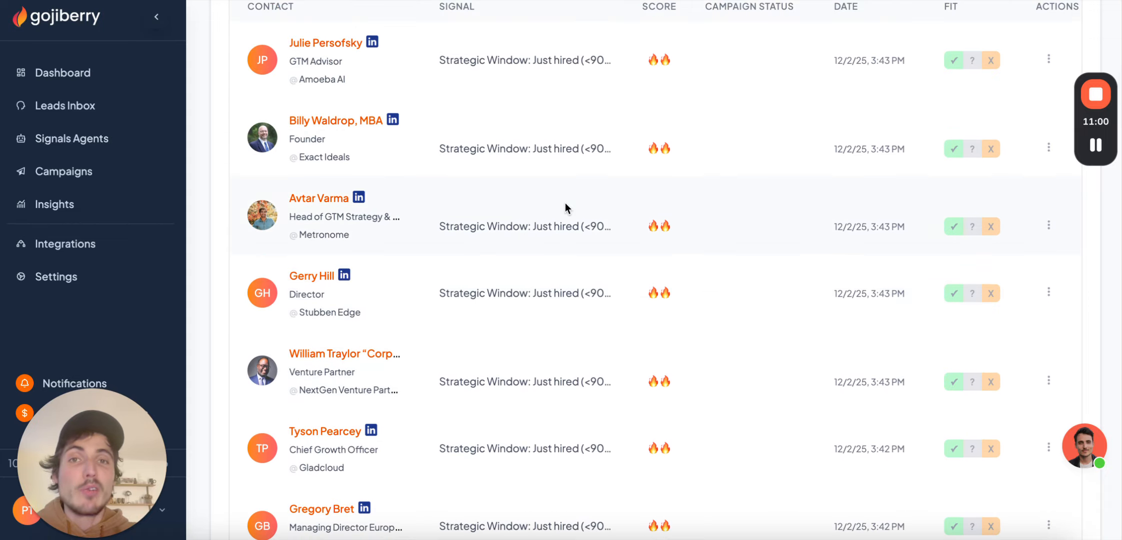
scroll(566, 205, "up", 1)
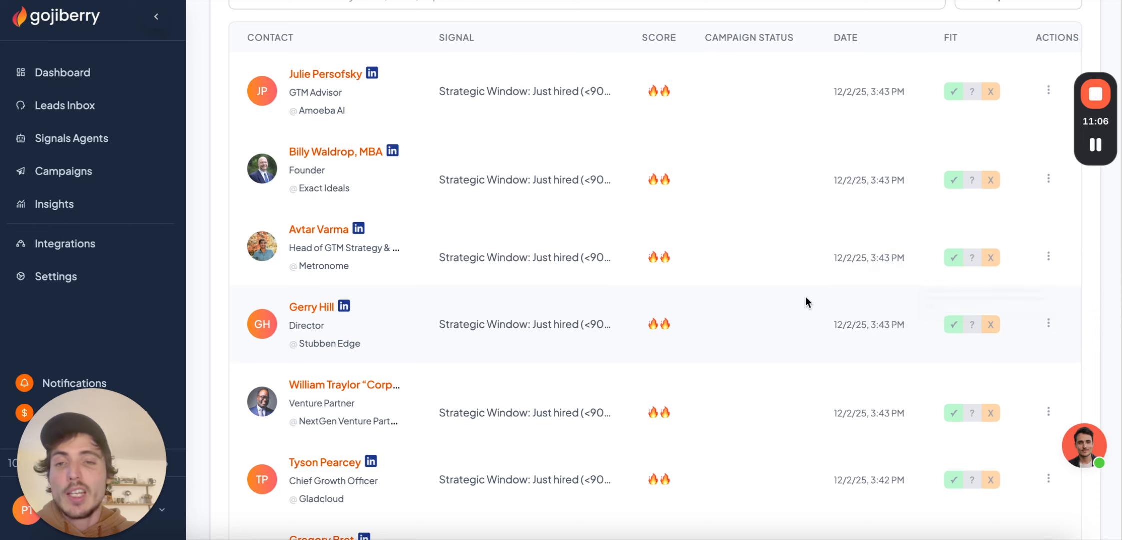
scroll(805, 297, "down", 3)
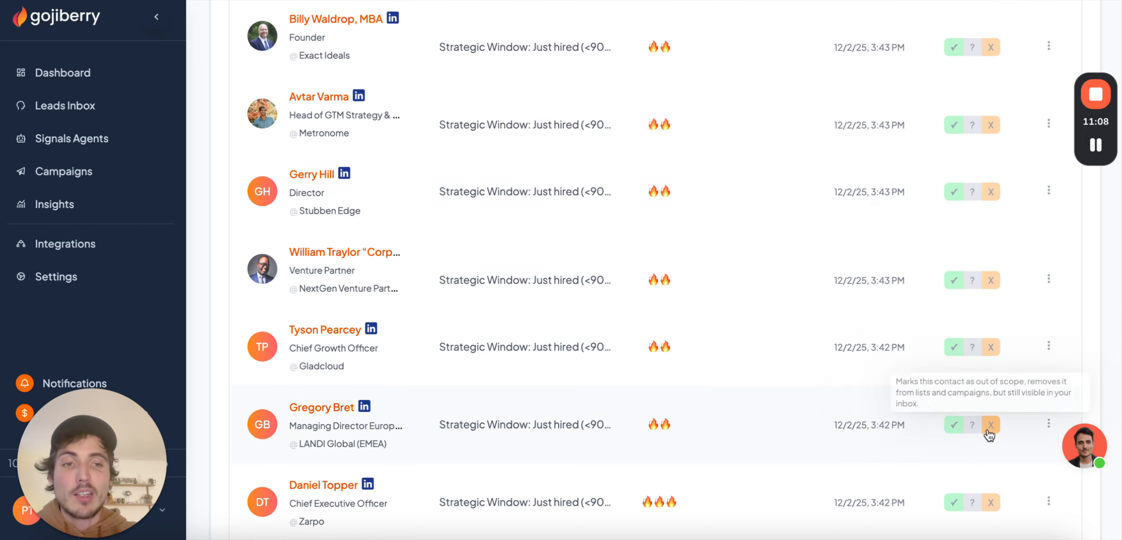
scroll(683, 214, "up", 6)
scroll(683, 214, "up", 1)
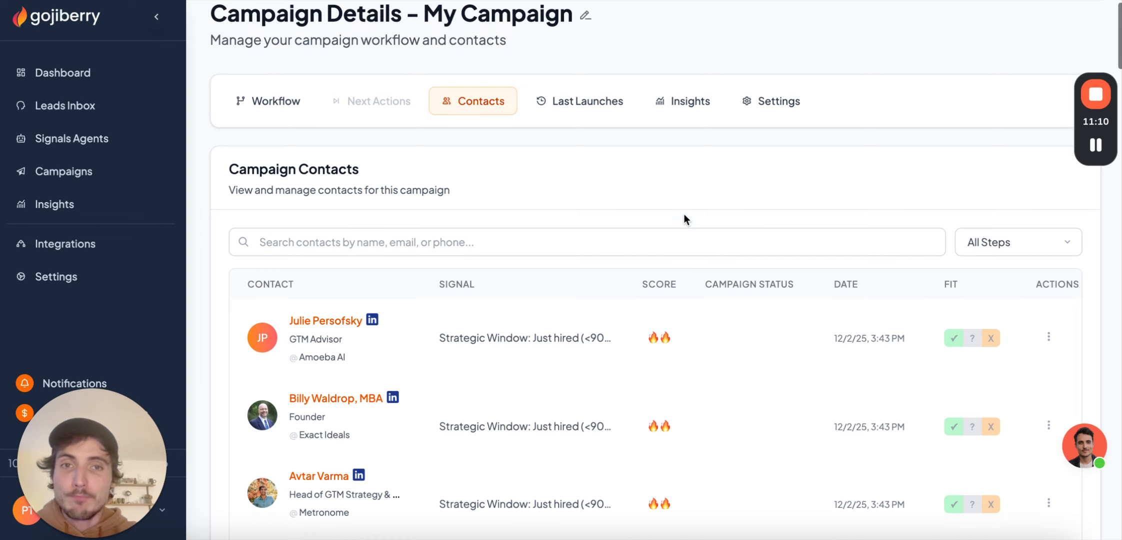